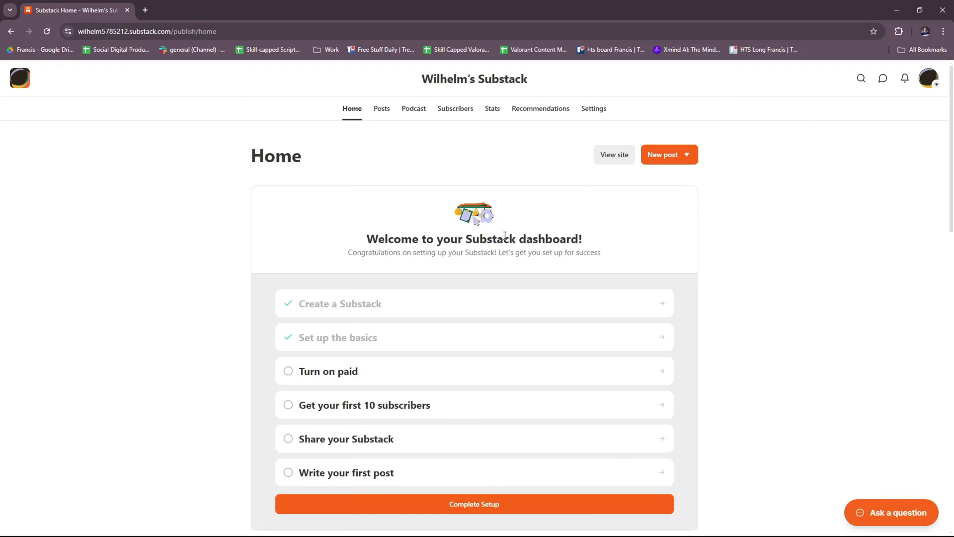
Search Google for 'substack' in a new tab and go to the substack.com/home reader feed.
{"action": "left_click", "coordinate": [149, 9]}
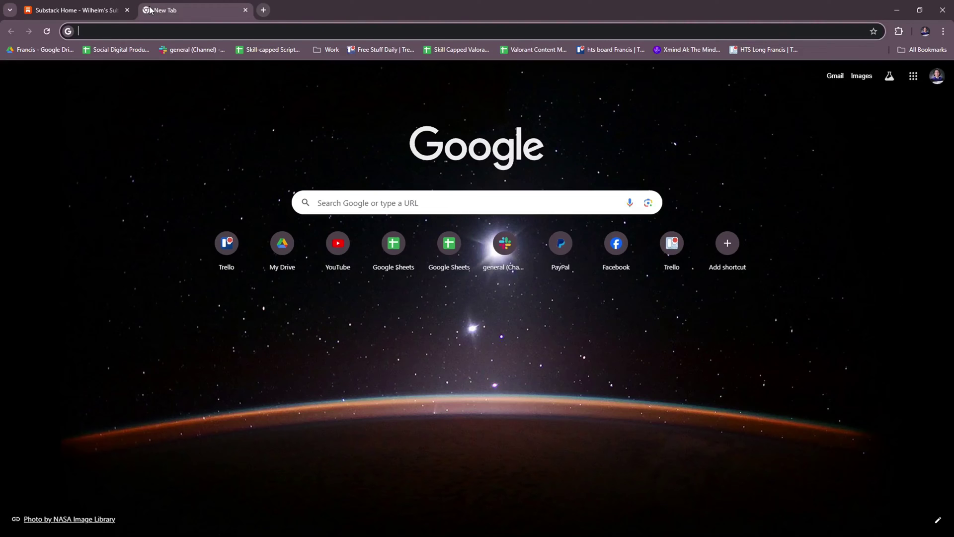
{"action": "type", "text": "substa"}
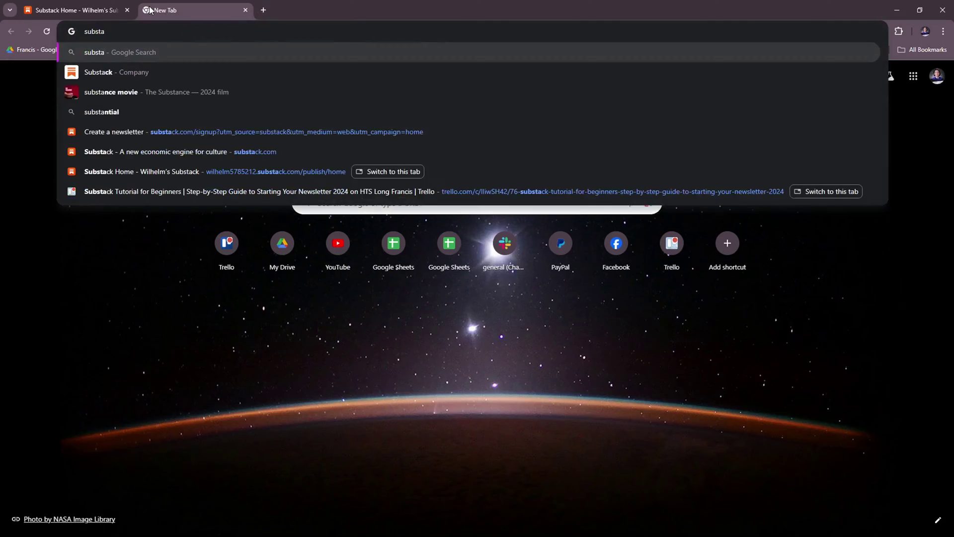
{"action": "type", "text": "ck"}
{"action": "key", "text": "Return"}
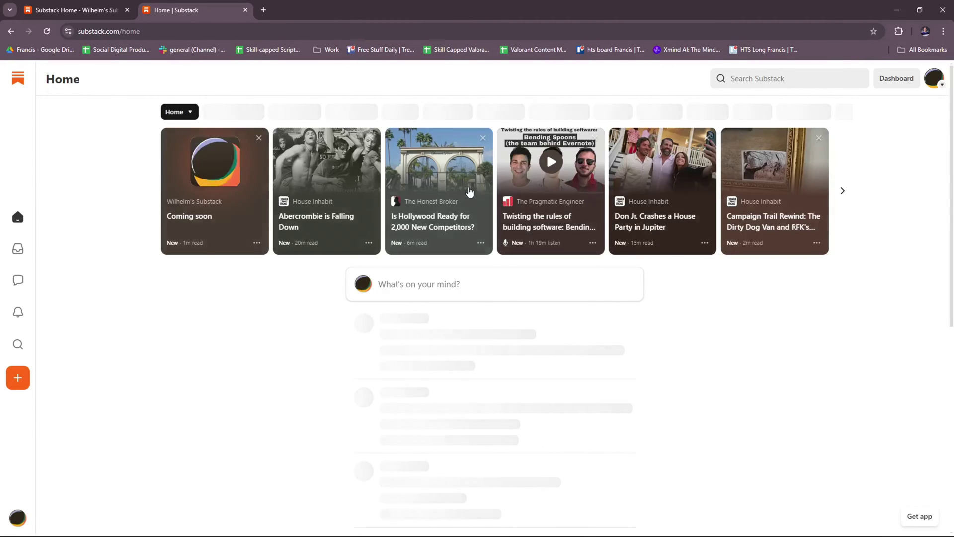
{"action": "scroll", "coordinate": [596, 199], "scroll_direction": "down", "scroll_amount": 1}
{"action": "scroll", "coordinate": [596, 199], "scroll_direction": "up", "scroll_amount": 1}
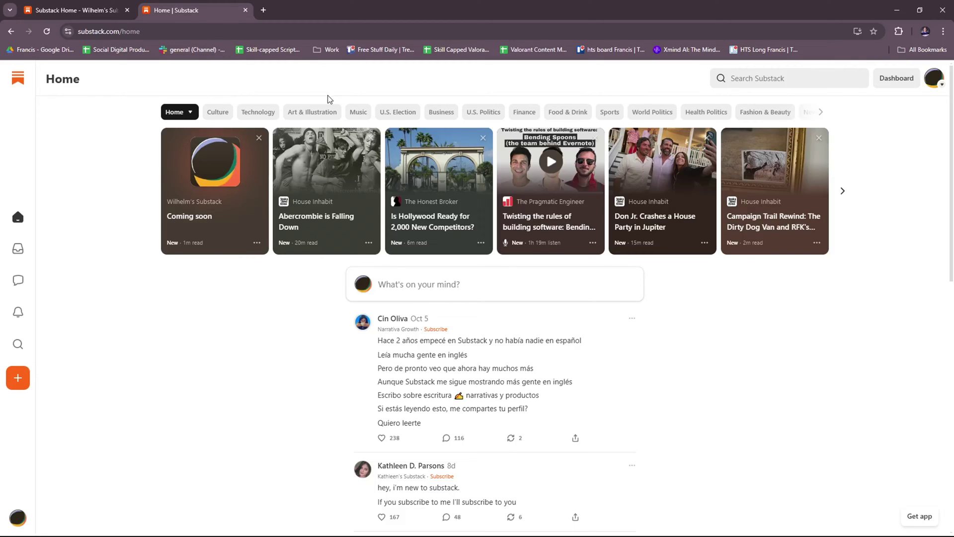
Switch back to the Wilhelm's Substack dashboard tab and look over its setup checklist.
{"action": "left_click", "coordinate": [83, 7]}
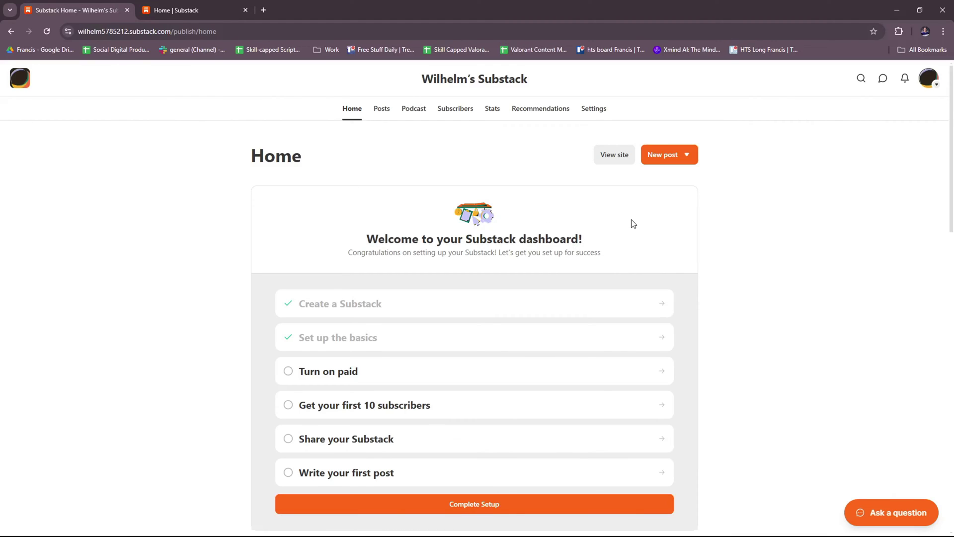
{"action": "scroll", "coordinate": [641, 226], "scroll_direction": "down", "scroll_amount": 1}
{"action": "scroll", "coordinate": [655, 228], "scroll_direction": "up", "scroll_amount": 1}
{"action": "scroll", "coordinate": [567, 262], "scroll_direction": "down", "scroll_amount": 1}
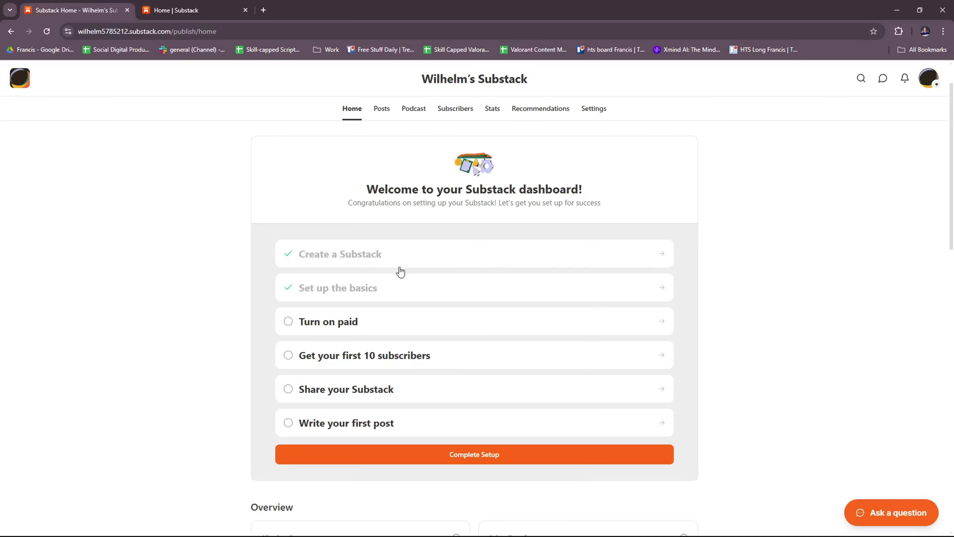
Open the 'Turn on paid' item in the setup checklist.
{"action": "left_click", "coordinate": [625, 326]}
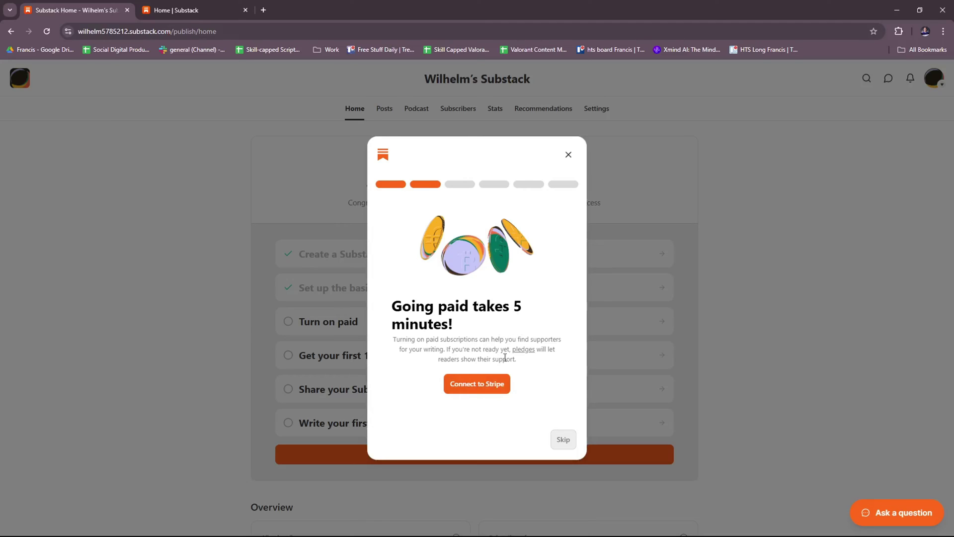
Start connecting Stripe, then abandon the Stripe signup and return to Substack.
{"action": "left_click", "coordinate": [489, 389]}
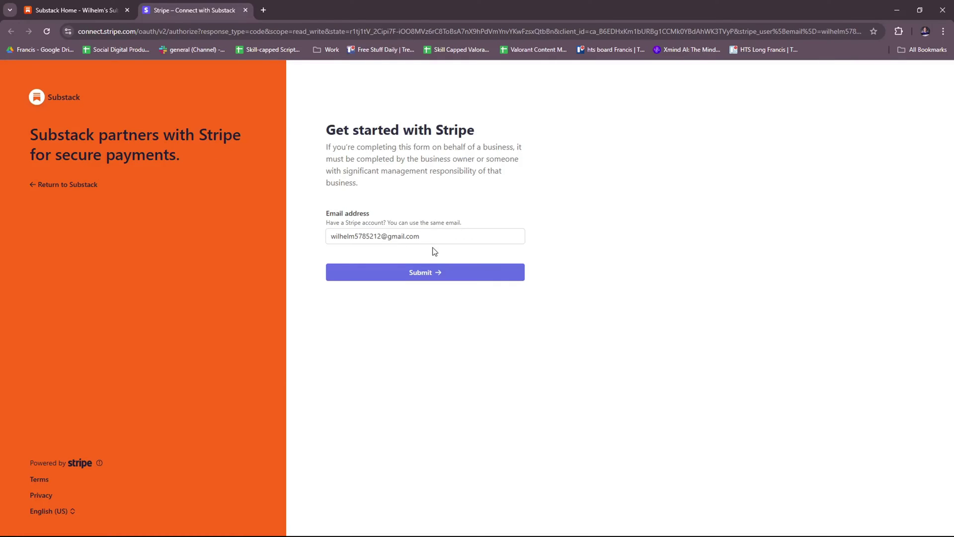
{"action": "left_click", "coordinate": [245, 10]}
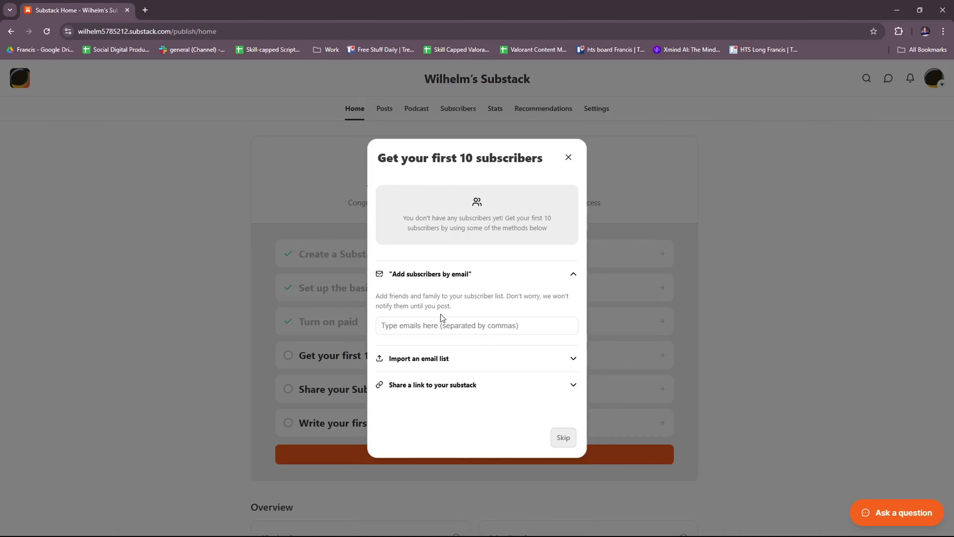
Leave the subscriber email field empty and expand 'Import an email list' and 'Share a link to your substack'.
{"action": "left_click", "coordinate": [417, 325]}
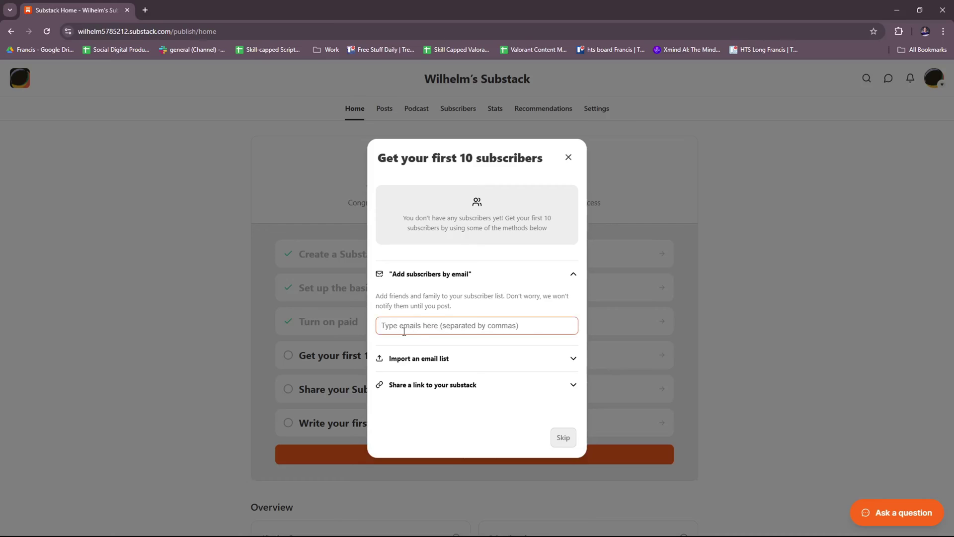
{"action": "left_click", "coordinate": [562, 344]}
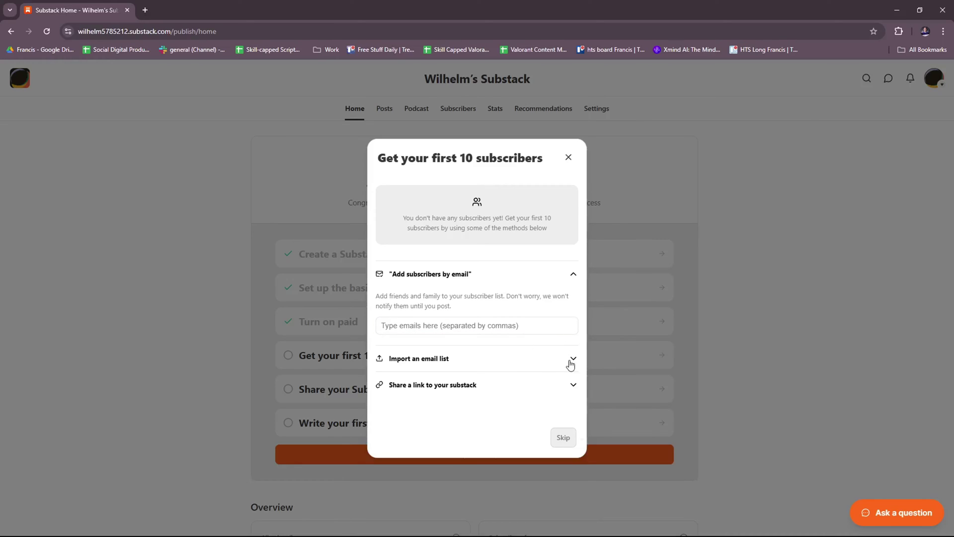
{"action": "left_click", "coordinate": [571, 360]}
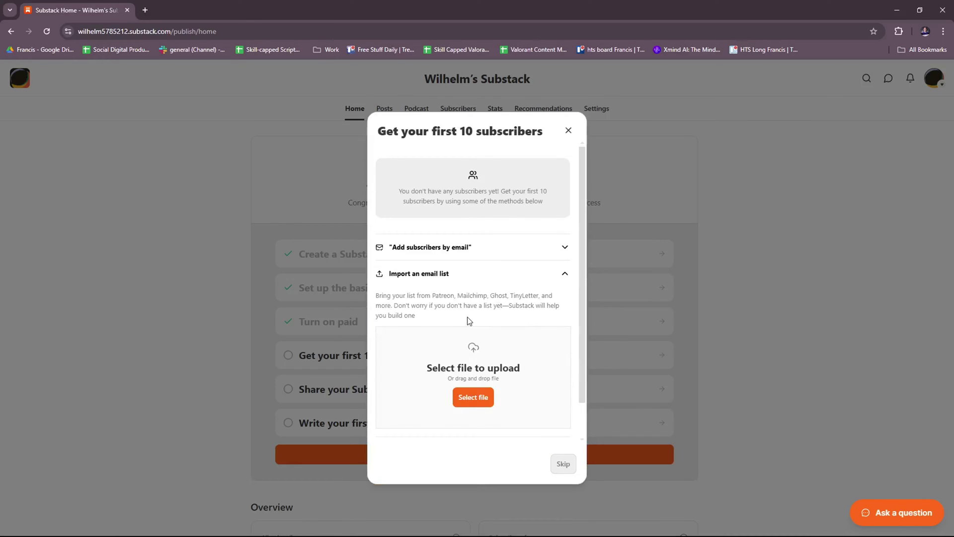
{"action": "scroll", "coordinate": [469, 321], "scroll_direction": "down", "scroll_amount": 1}
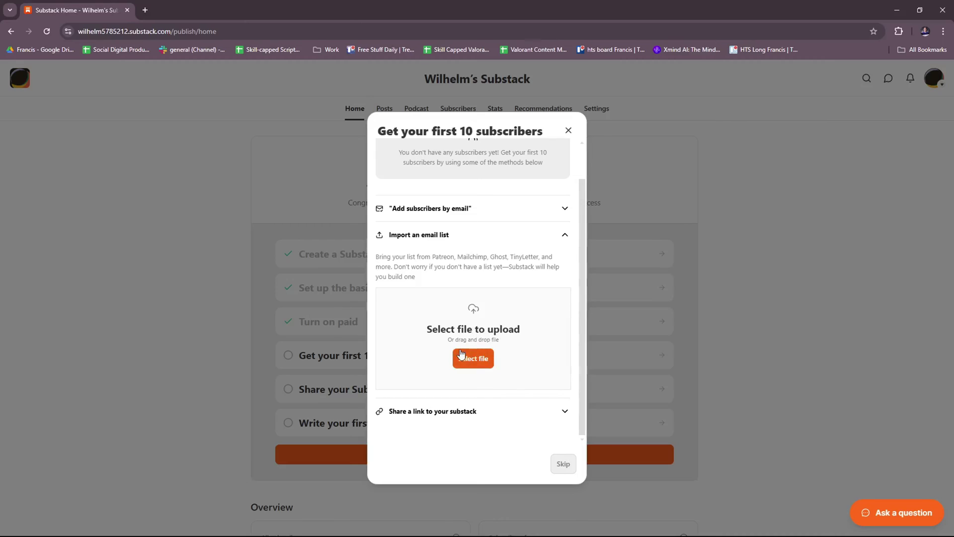
{"action": "left_click", "coordinate": [564, 411]}
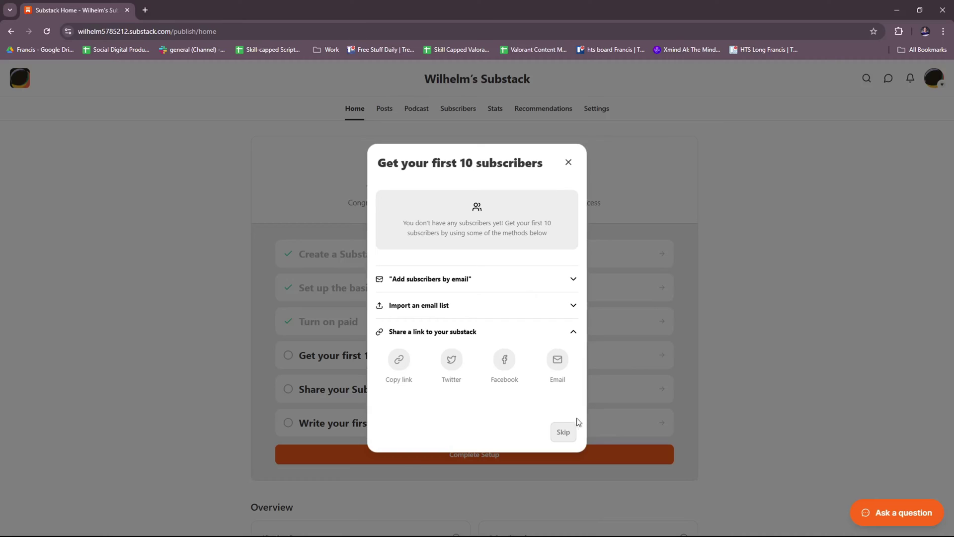
Skip 'Get your first 10 subscribers' and advance past the 'Share your Substack' step.
{"action": "left_click", "coordinate": [563, 432]}
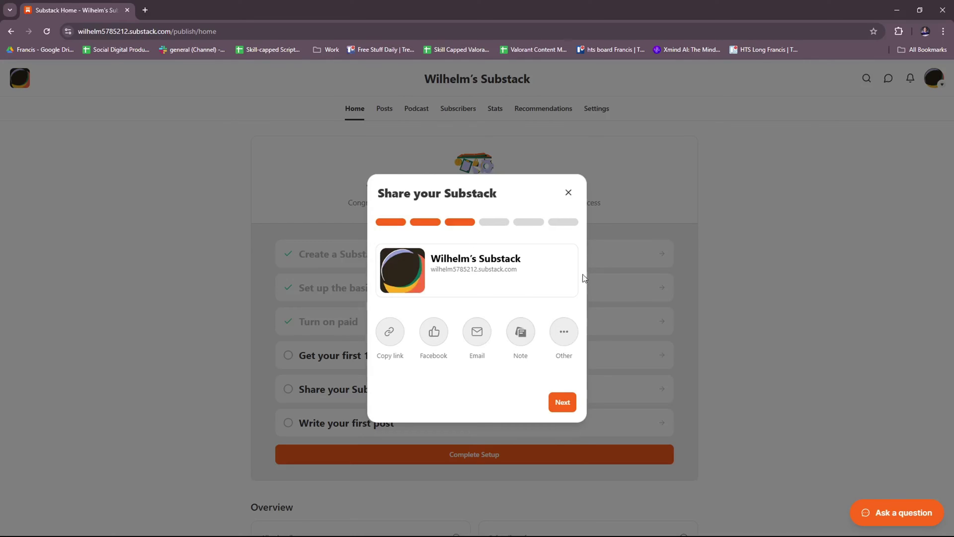
{"action": "left_click", "coordinate": [563, 403]}
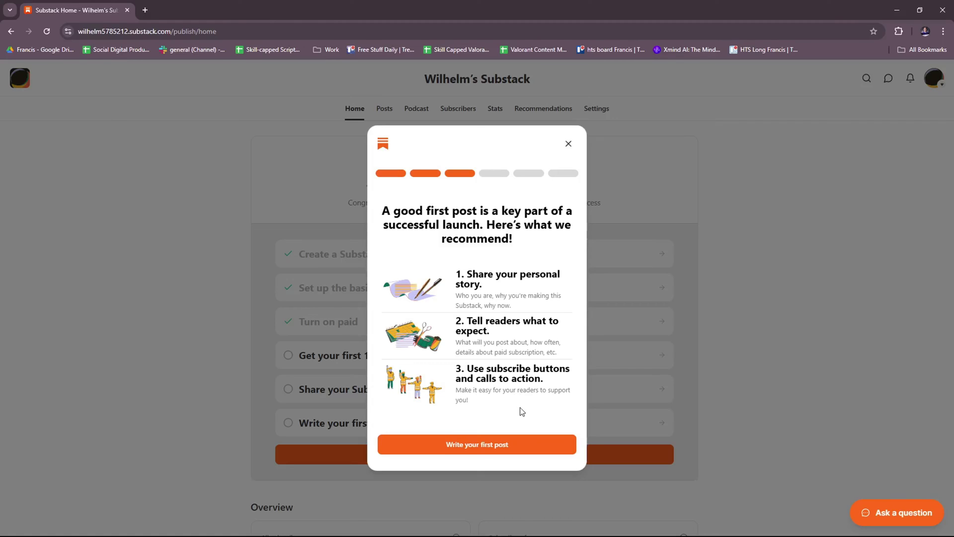
Open a draft from 'Write your first post' and decline the referral banner with 'Not now'.
{"action": "left_click", "coordinate": [485, 443]}
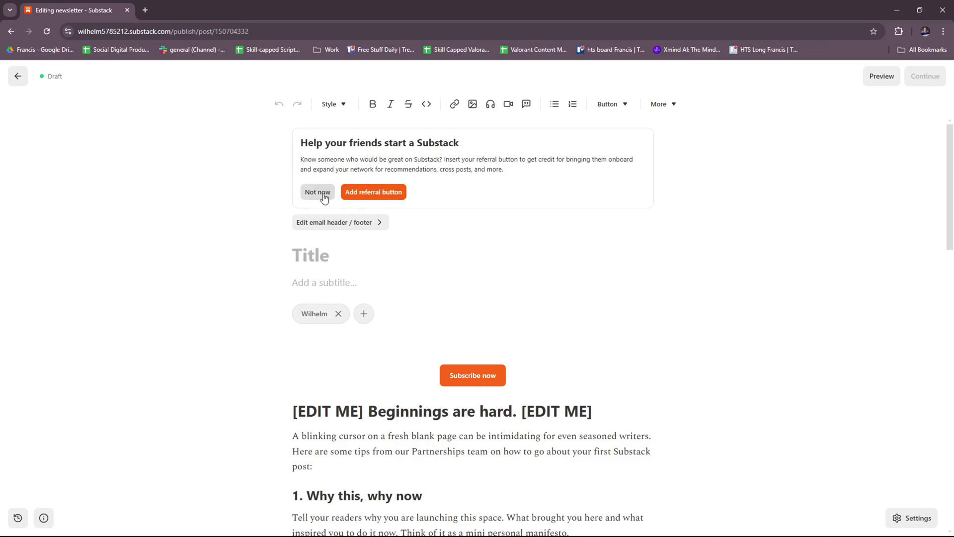
{"action": "left_click", "coordinate": [404, 196]}
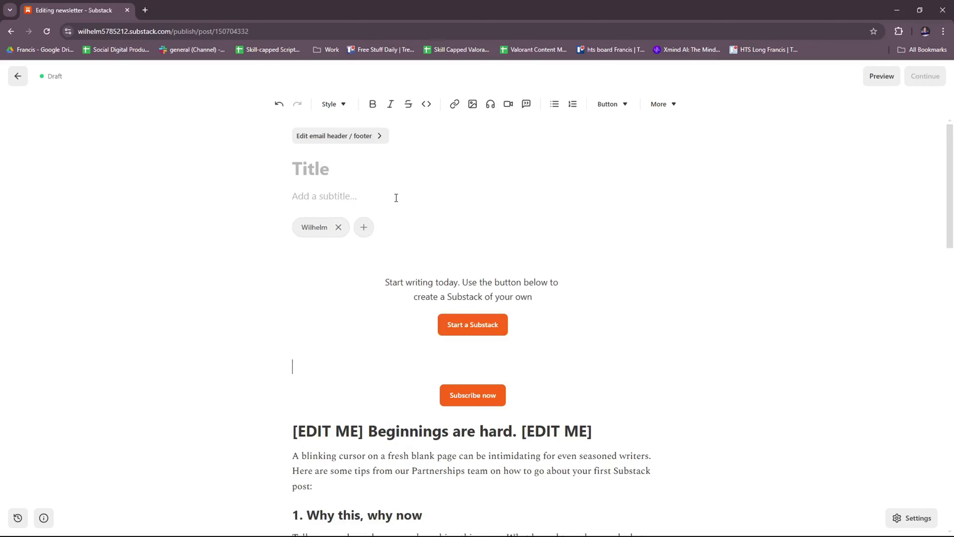
{"action": "scroll", "coordinate": [527, 274], "scroll_direction": "down", "scroll_amount": 1}
{"action": "scroll", "coordinate": [539, 288], "scroll_direction": "up", "scroll_amount": 1}
{"action": "left_click", "coordinate": [361, 167]}
{"action": "left_click", "coordinate": [315, 197]}
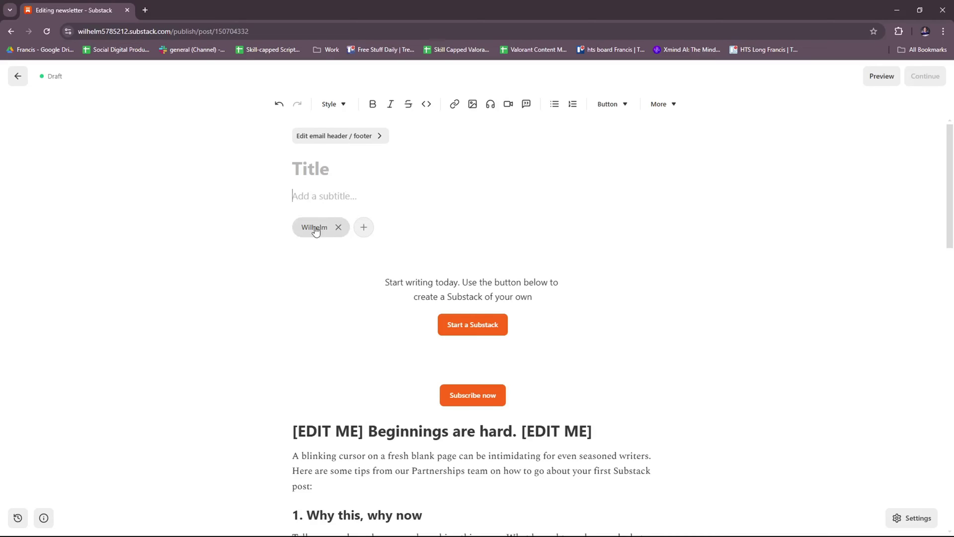
{"action": "left_click", "coordinate": [364, 228]}
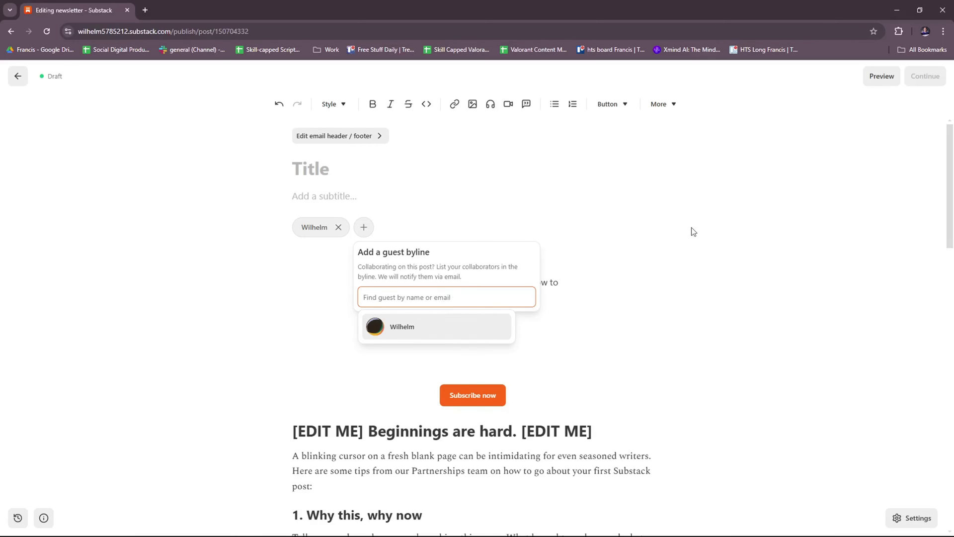
{"action": "left_click", "coordinate": [630, 266]}
{"action": "scroll", "coordinate": [527, 285], "scroll_direction": "down", "scroll_amount": 1}
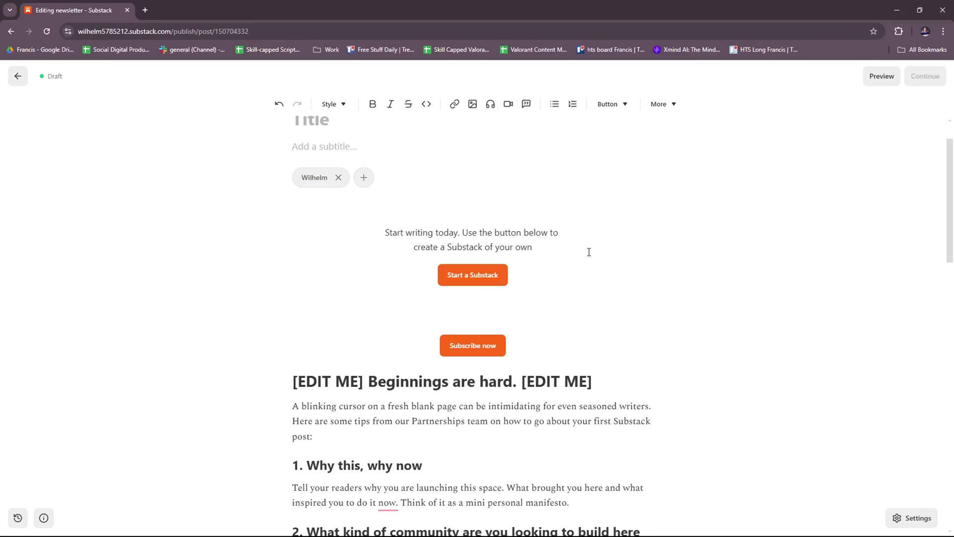
Delete the leading and trailing [EDIT ME] markers from the 'Beginnings are hard.' heading.
{"action": "scroll", "coordinate": [588, 252], "scroll_direction": "down", "scroll_amount": 2}
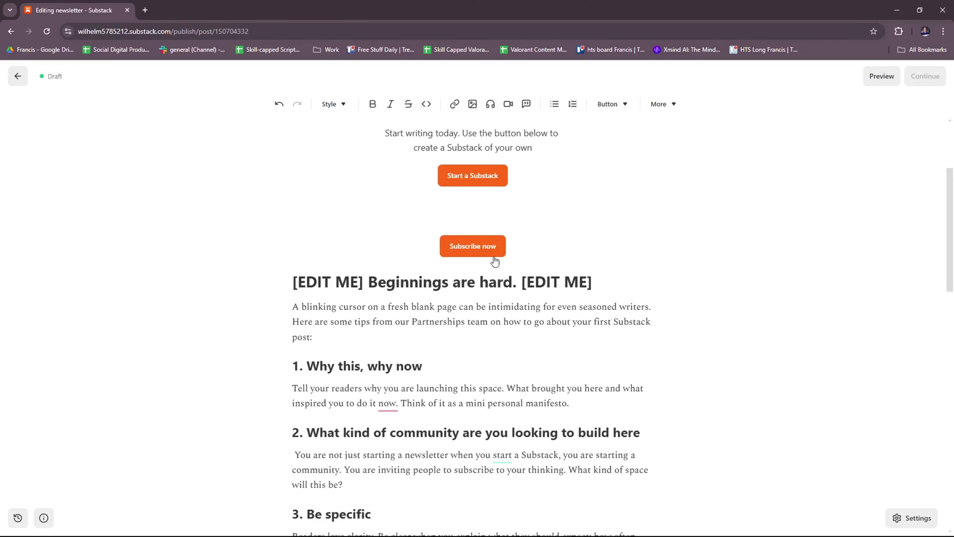
{"action": "scroll", "coordinate": [511, 260], "scroll_direction": "down", "scroll_amount": 3}
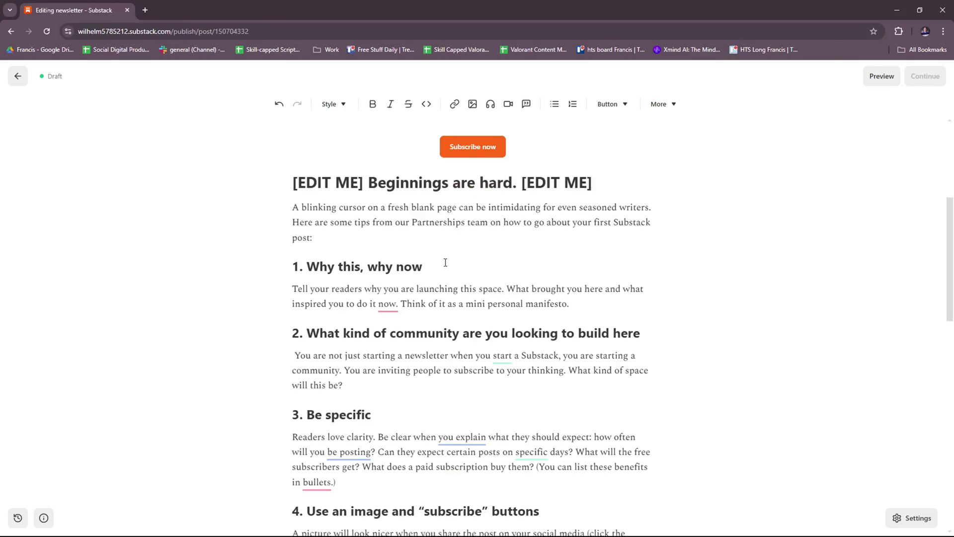
{"action": "scroll", "coordinate": [470, 271], "scroll_direction": "down", "scroll_amount": 1}
{"action": "scroll", "coordinate": [486, 271], "scroll_direction": "up", "scroll_amount": 3}
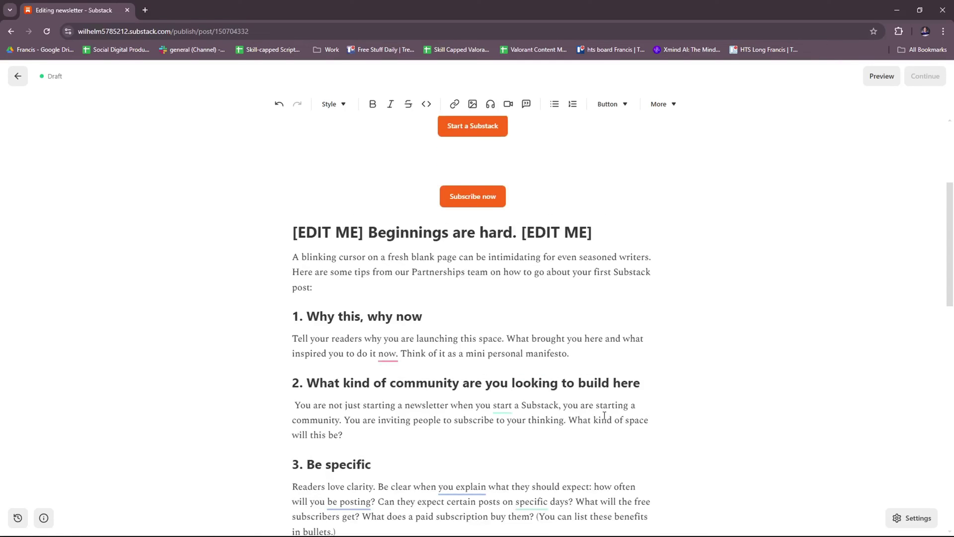
{"action": "scroll", "coordinate": [498, 355], "scroll_direction": "down", "scroll_amount": 3}
{"action": "scroll", "coordinate": [467, 278], "scroll_direction": "up", "scroll_amount": 3}
{"action": "scroll", "coordinate": [397, 223], "scroll_direction": "down", "scroll_amount": 2}
{"action": "left_click", "coordinate": [318, 134]}
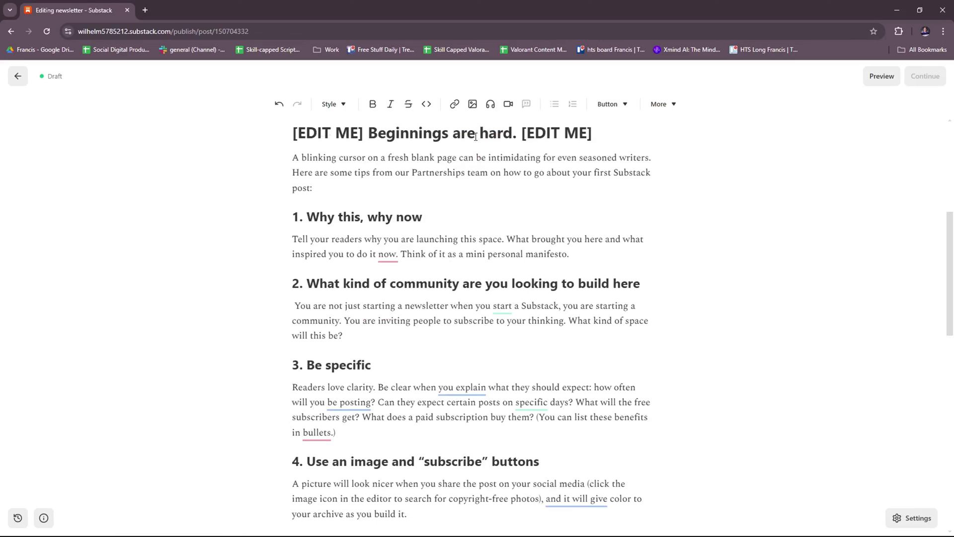
{"action": "left_click", "coordinate": [350, 133]}
{"action": "left_click_drag", "start_coordinate": [293, 133], "coordinate": [368, 133]}
{"action": "key", "text": "BackSpace"}
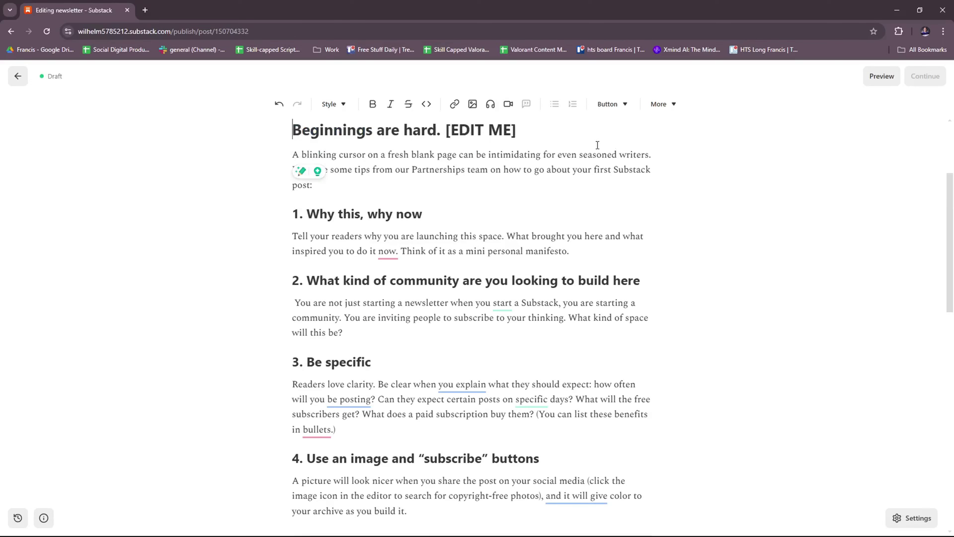
{"action": "left_click", "coordinate": [519, 130]}
{"action": "left_click_drag", "start_coordinate": [519, 129], "coordinate": [441, 133]}
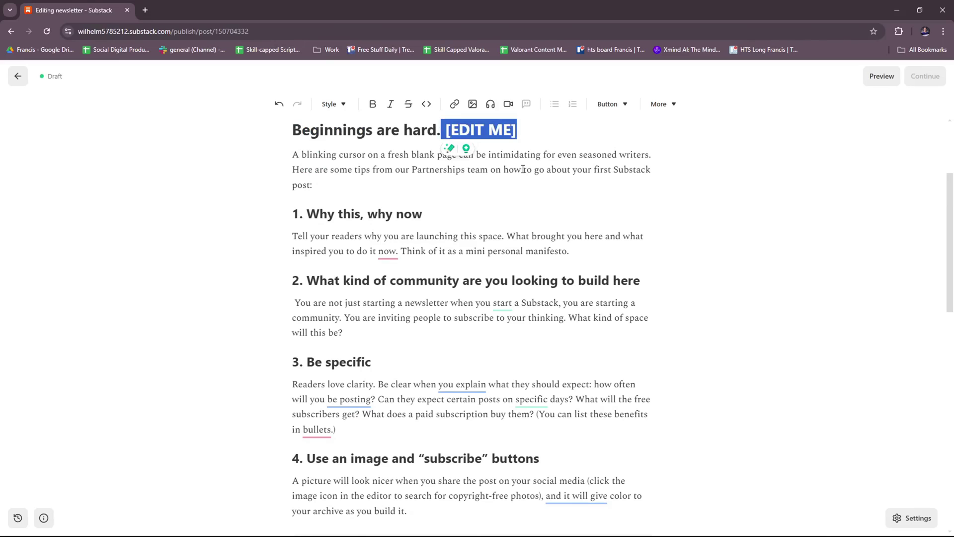
{"action": "key", "text": "BackSpace"}
Accept the Grammarly suggestions changing 'now.' to 'now?' and 'start' to 'begin'.
{"action": "left_click", "coordinate": [360, 181]}
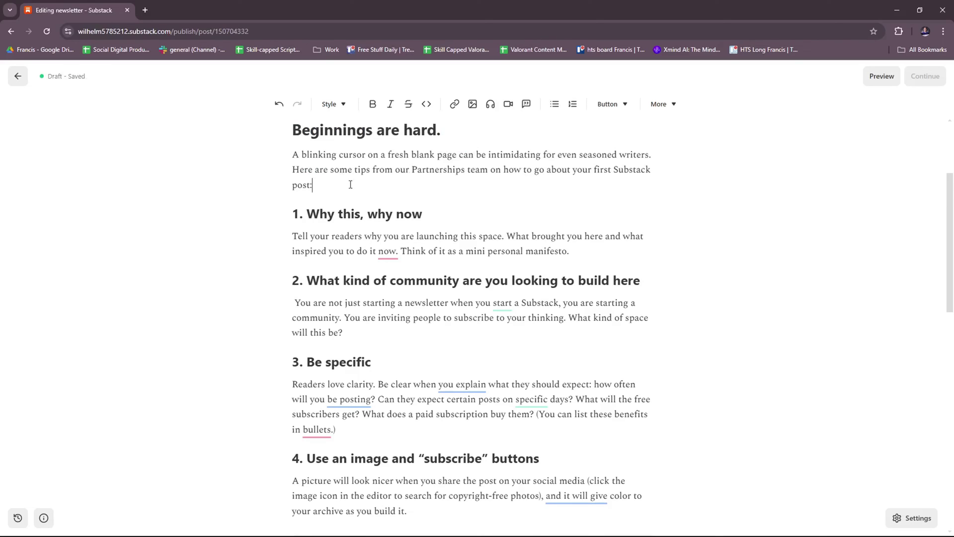
{"action": "scroll", "coordinate": [373, 193], "scroll_direction": "down", "scroll_amount": 1}
{"action": "left_click", "coordinate": [392, 201]}
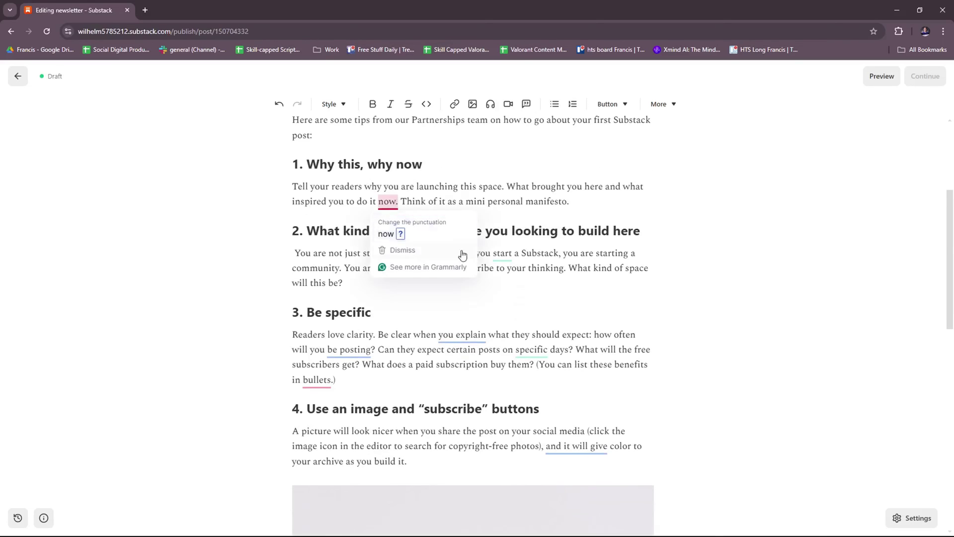
{"action": "left_click", "coordinate": [542, 201]}
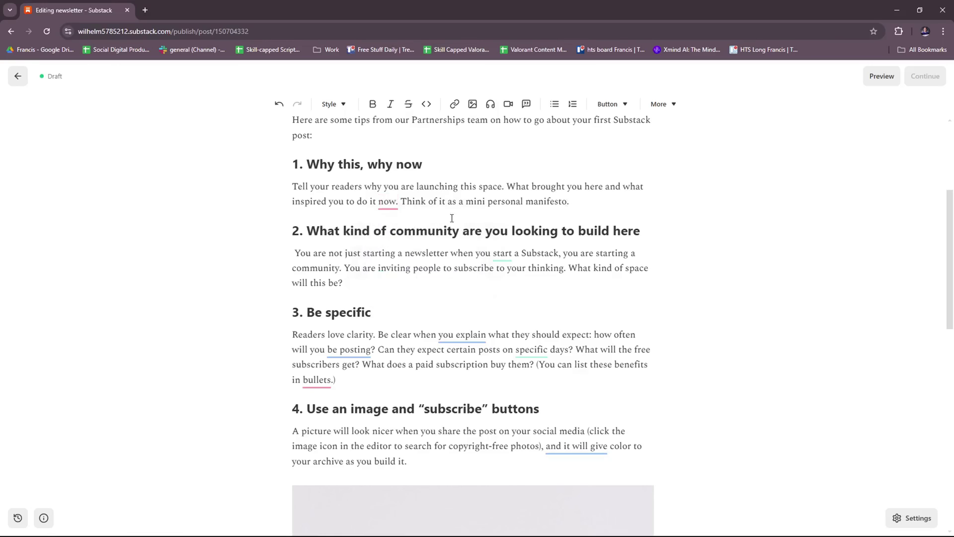
{"action": "left_click", "coordinate": [404, 234]}
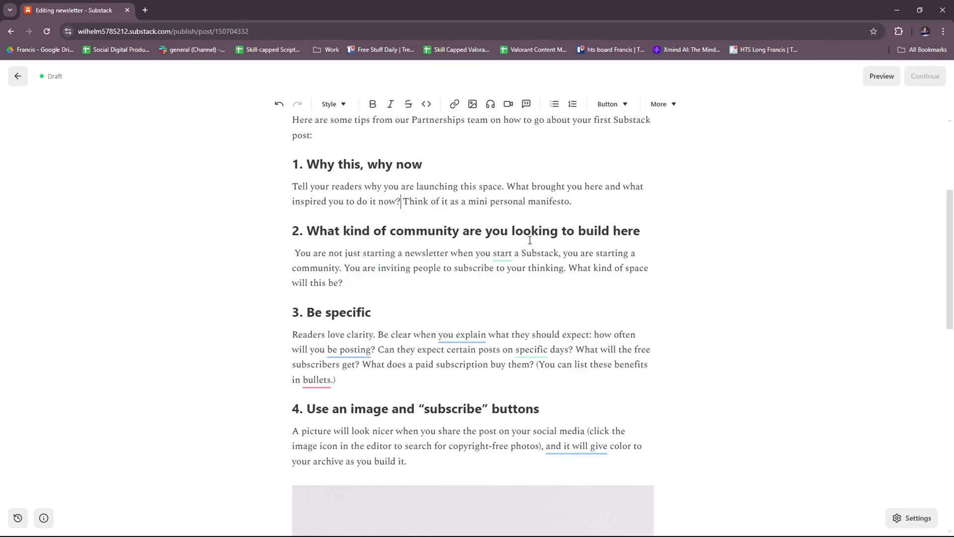
{"action": "left_click", "coordinate": [502, 256]}
{"action": "left_click", "coordinate": [604, 303]}
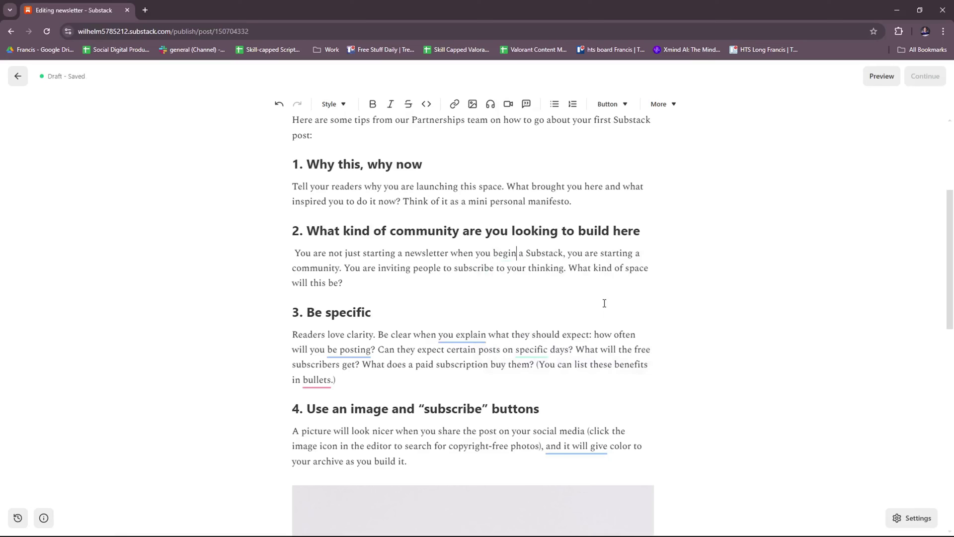
Scroll through the rest of the template down to '5. Ignore our advice' and the subscribe box.
{"action": "scroll", "coordinate": [532, 298], "scroll_direction": "down", "scroll_amount": 3}
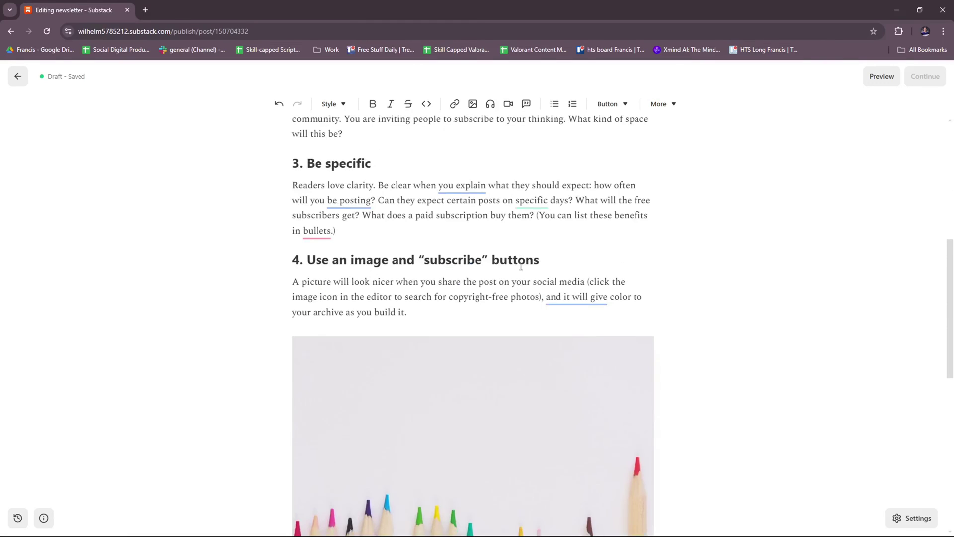
{"action": "scroll", "coordinate": [575, 275], "scroll_direction": "down", "scroll_amount": 4}
{"action": "scroll", "coordinate": [581, 273], "scroll_direction": "up", "scroll_amount": 4}
{"action": "scroll", "coordinate": [592, 270], "scroll_direction": "down", "scroll_amount": 1}
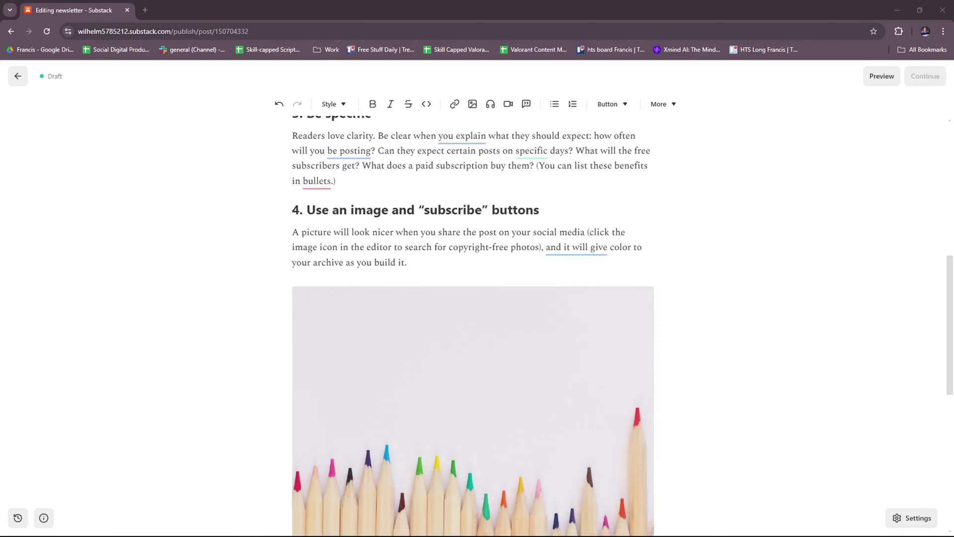
{"action": "scroll", "coordinate": [477, 240], "scroll_direction": "up", "scroll_amount": 3}
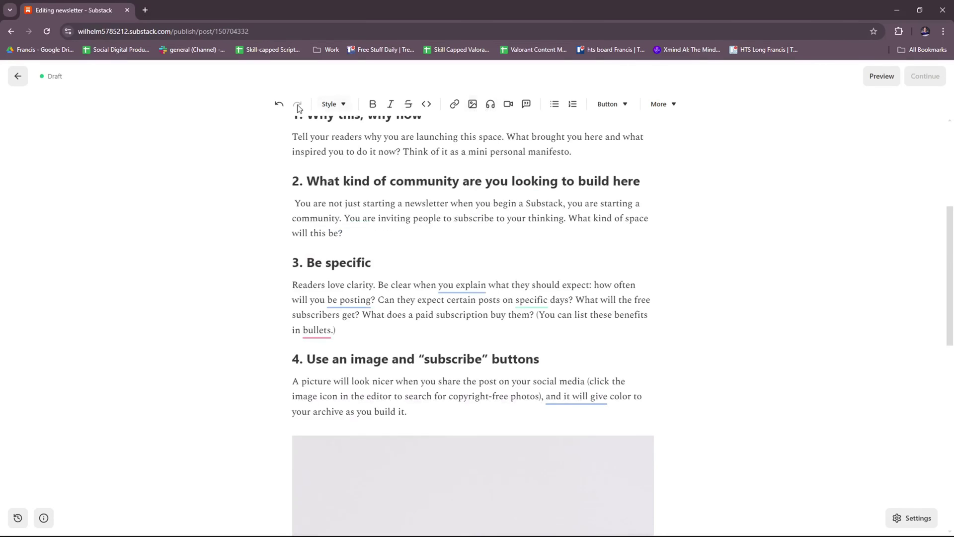
{"action": "scroll", "coordinate": [442, 283], "scroll_direction": "down", "scroll_amount": 1}
{"action": "scroll", "coordinate": [443, 283], "scroll_direction": "down", "scroll_amount": 10}
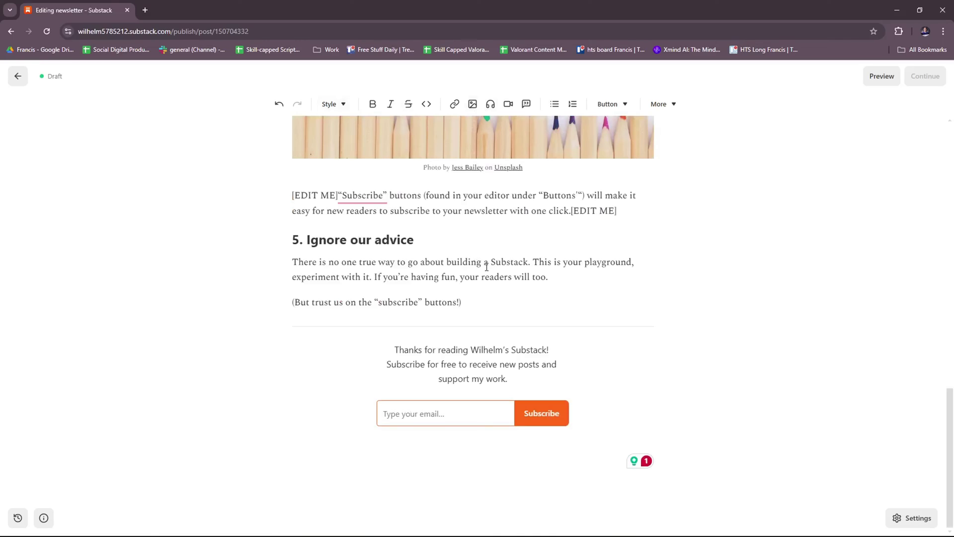
{"action": "scroll", "coordinate": [530, 282], "scroll_direction": "up", "scroll_amount": 1}
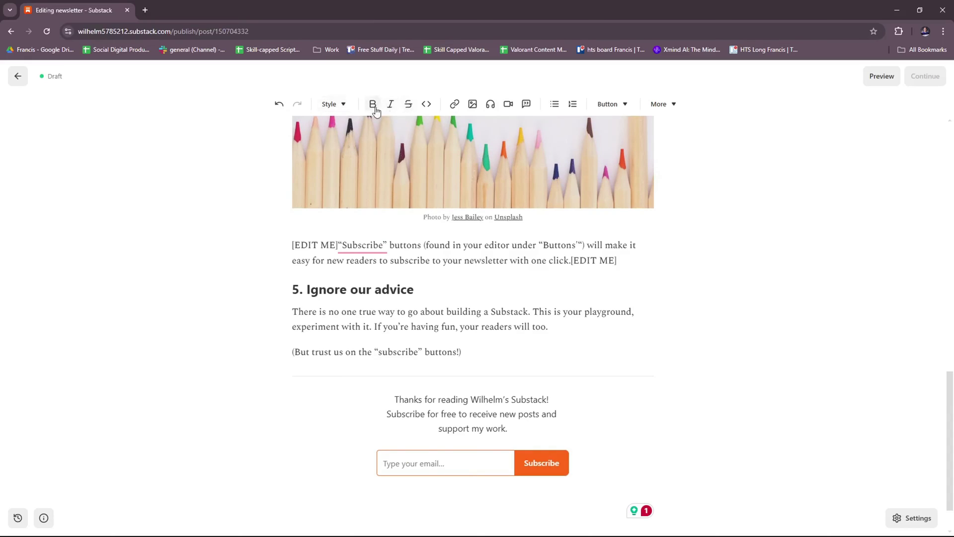
Toggle code formatting and a link on and off, then open the audio, video and quote options.
{"action": "left_click", "coordinate": [428, 105]}
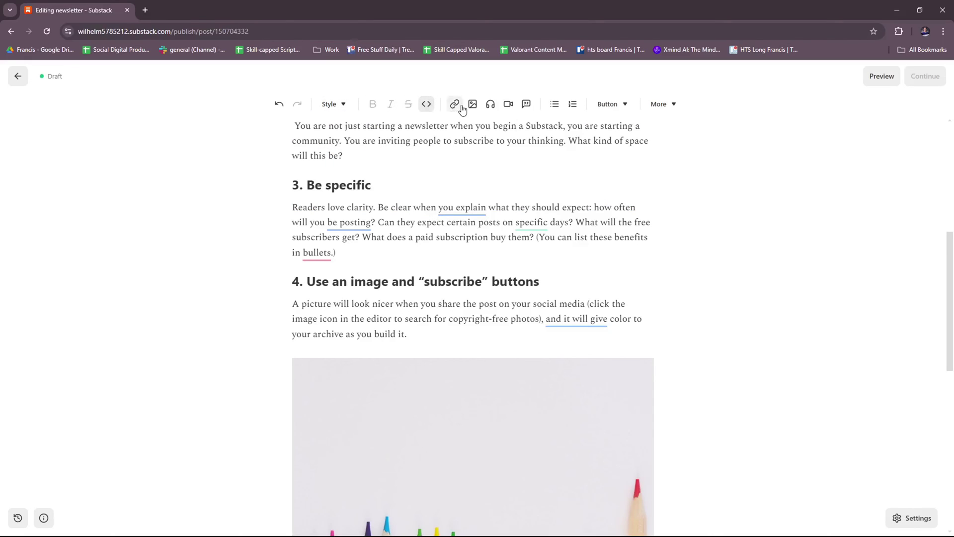
{"action": "left_click", "coordinate": [427, 104]}
{"action": "left_click", "coordinate": [455, 105]}
{"action": "left_click", "coordinate": [456, 106]}
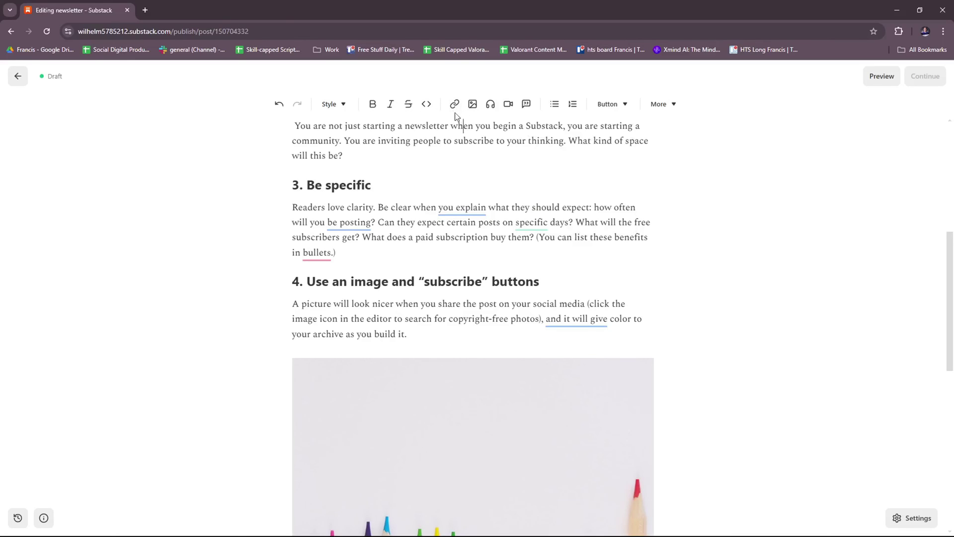
{"action": "left_click", "coordinate": [493, 106]}
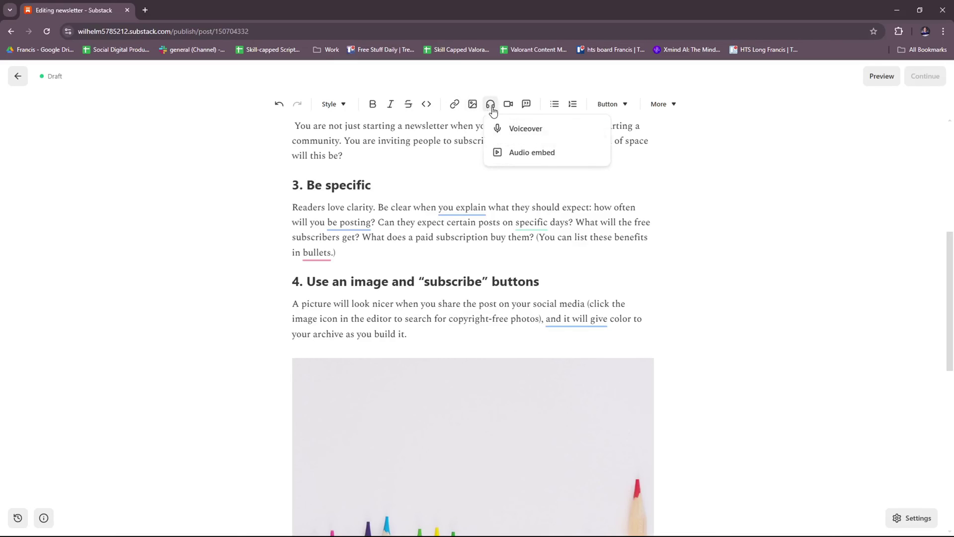
{"action": "left_click", "coordinate": [509, 106]}
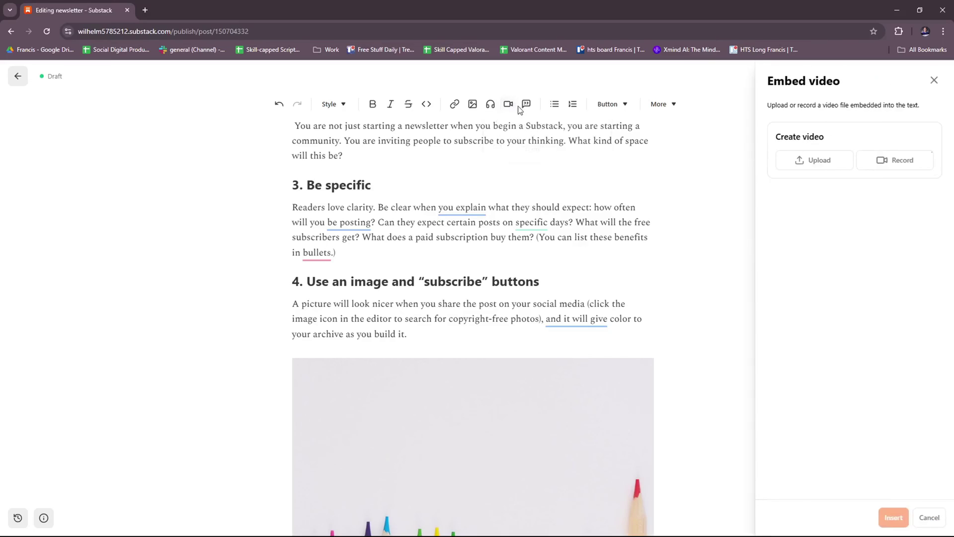
{"action": "left_click", "coordinate": [526, 104]}
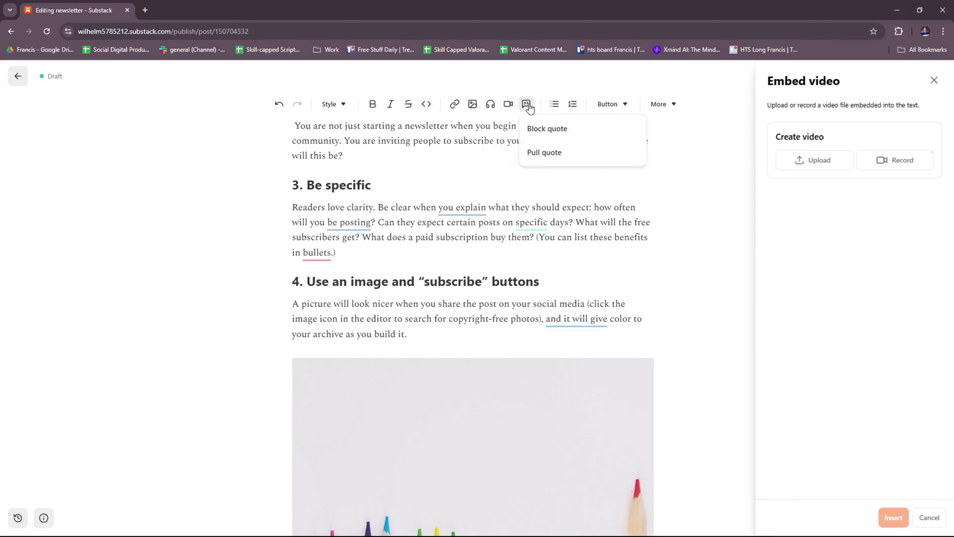
Close the quote options and the Embed video panel, then scroll down to the footer.
{"action": "left_click", "coordinate": [490, 156]}
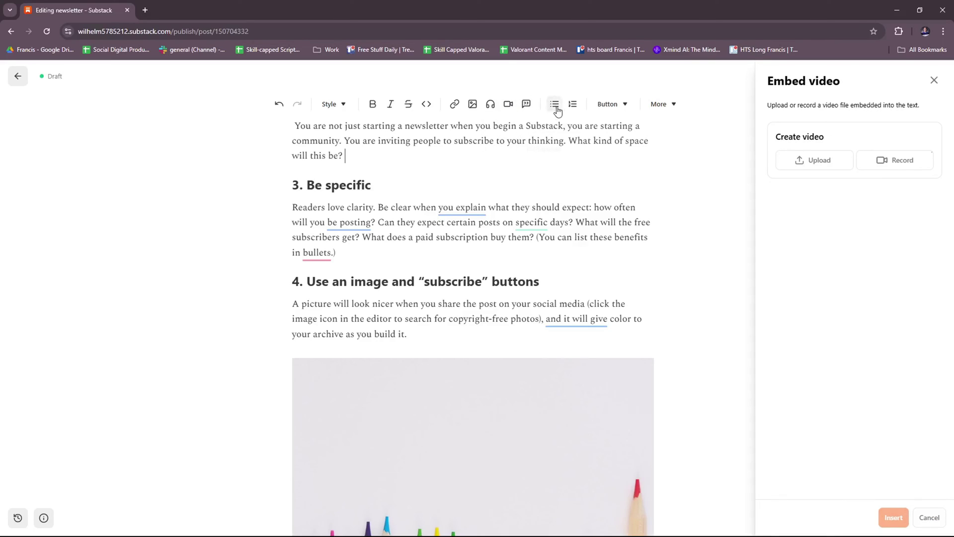
{"action": "left_click", "coordinate": [933, 80]}
{"action": "scroll", "coordinate": [633, 188], "scroll_direction": "down", "scroll_amount": 4}
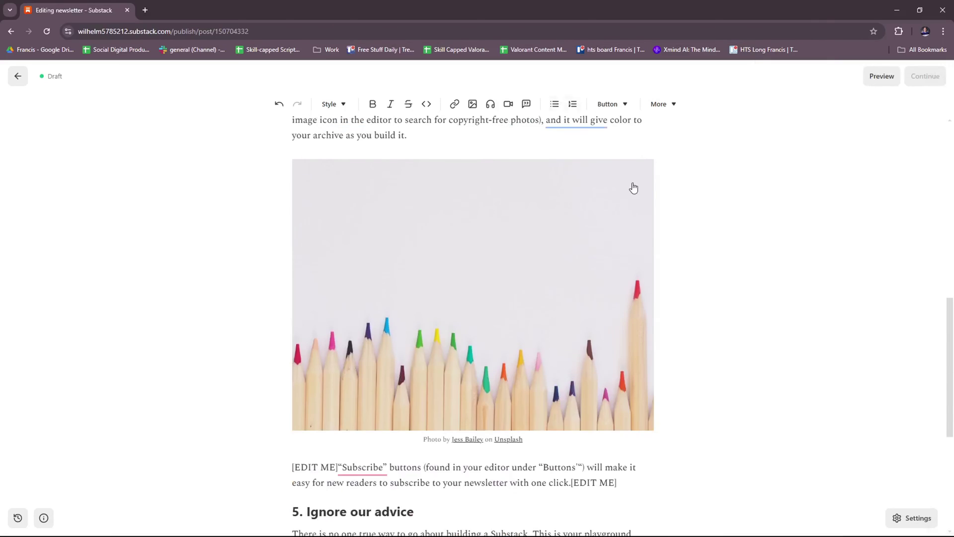
{"action": "scroll", "coordinate": [633, 188], "scroll_direction": "down", "scroll_amount": 5}
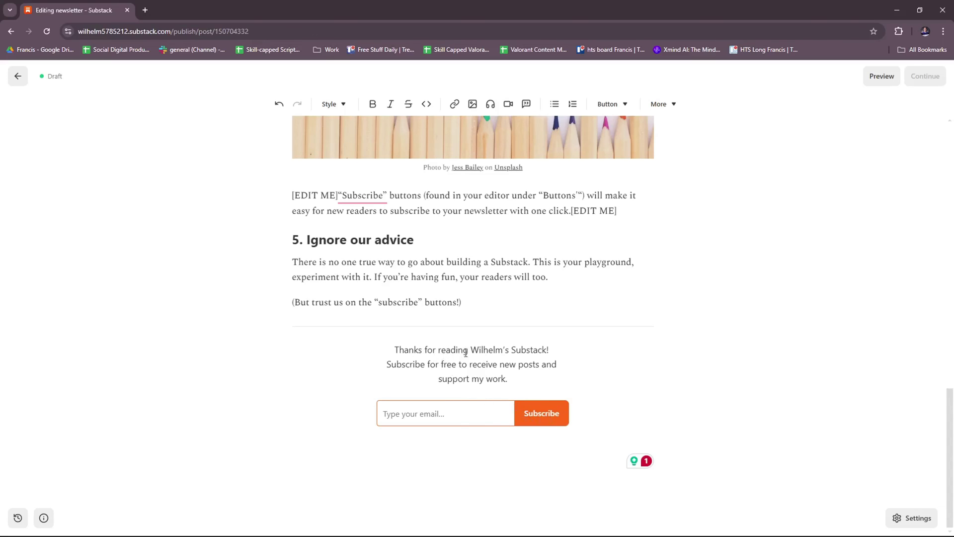
Select text in the footer lines, ending on the word 'free', then scroll back up.
{"action": "left_click_drag", "start_coordinate": [398, 350], "coordinate": [526, 350]}
{"action": "left_click", "coordinate": [508, 379]}
{"action": "left_click_drag", "start_coordinate": [457, 366], "coordinate": [413, 366]}
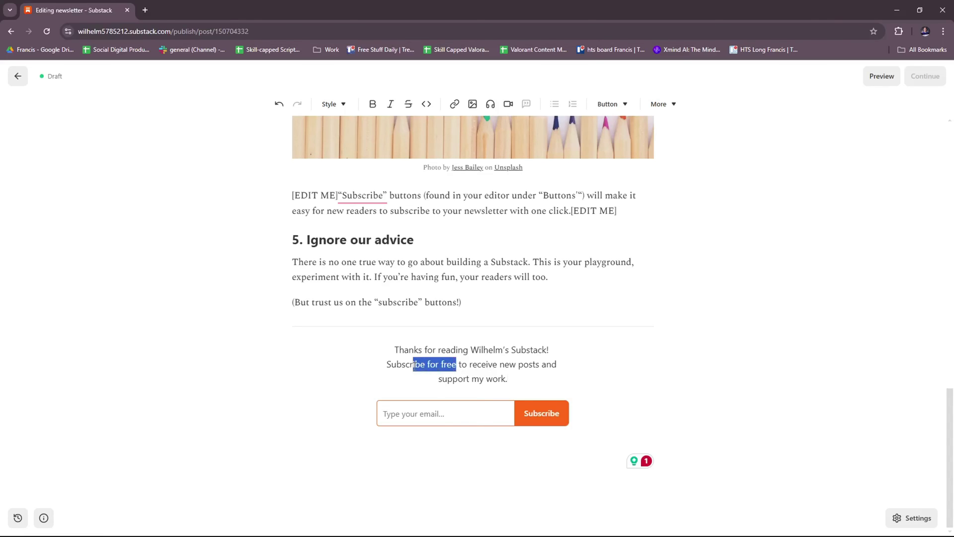
{"action": "left_click", "coordinate": [454, 367]}
{"action": "double_click", "coordinate": [450, 366]}
{"action": "scroll", "coordinate": [485, 376], "scroll_direction": "up", "scroll_amount": 20}
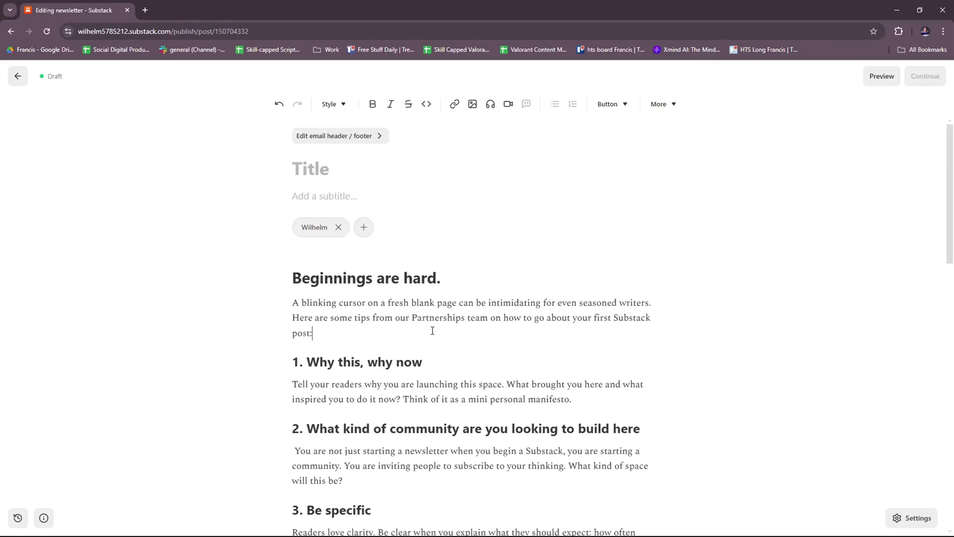
Open the preview of the 'Beginnings are hard.' draft and scroll through it.
{"action": "left_click", "coordinate": [331, 329]}
{"action": "left_click", "coordinate": [878, 77]}
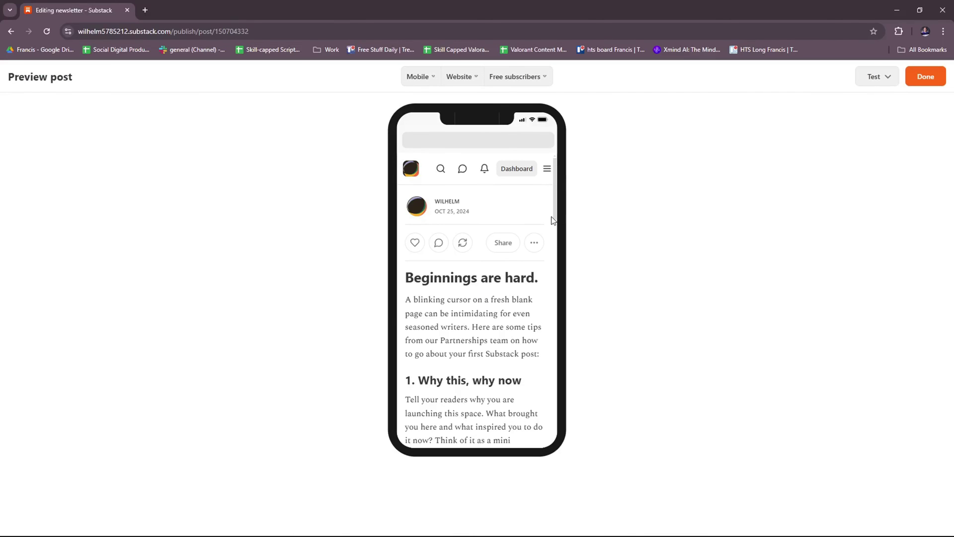
{"action": "scroll", "coordinate": [551, 221], "scroll_direction": "down", "scroll_amount": 4}
{"action": "scroll", "coordinate": [541, 240], "scroll_direction": "up", "scroll_amount": 4}
{"action": "scroll", "coordinate": [517, 247], "scroll_direction": "down", "scroll_amount": 10}
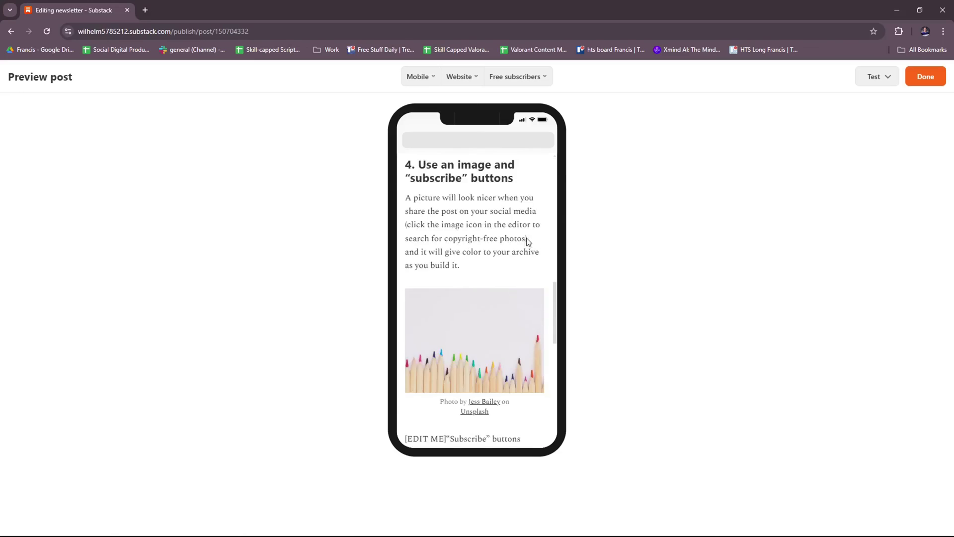
{"action": "scroll", "coordinate": [521, 249], "scroll_direction": "down", "scroll_amount": 8}
{"action": "scroll", "coordinate": [517, 259], "scroll_direction": "up", "scroll_amount": 15}
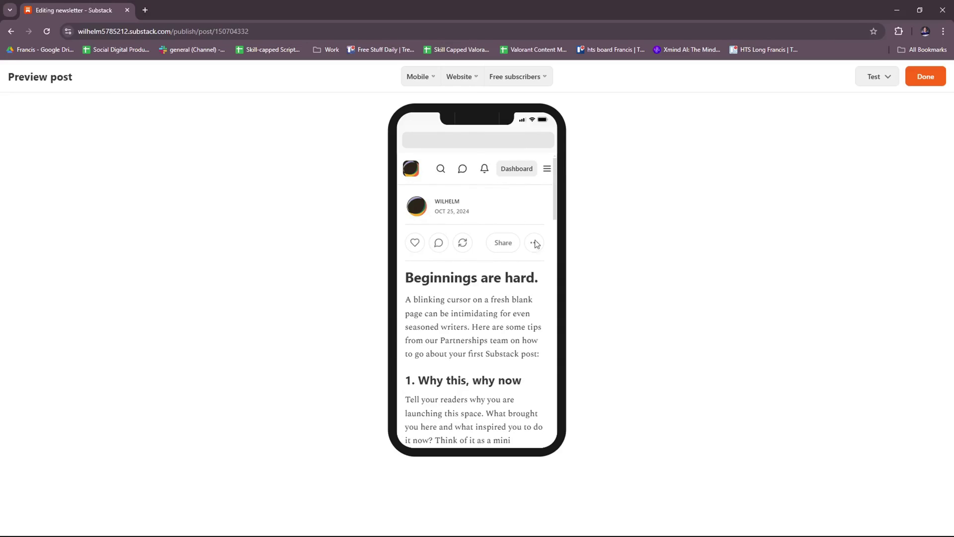
Check the website and email options, then view the preview on desktop.
{"action": "left_click", "coordinate": [472, 75]}
{"action": "left_click", "coordinate": [430, 82]}
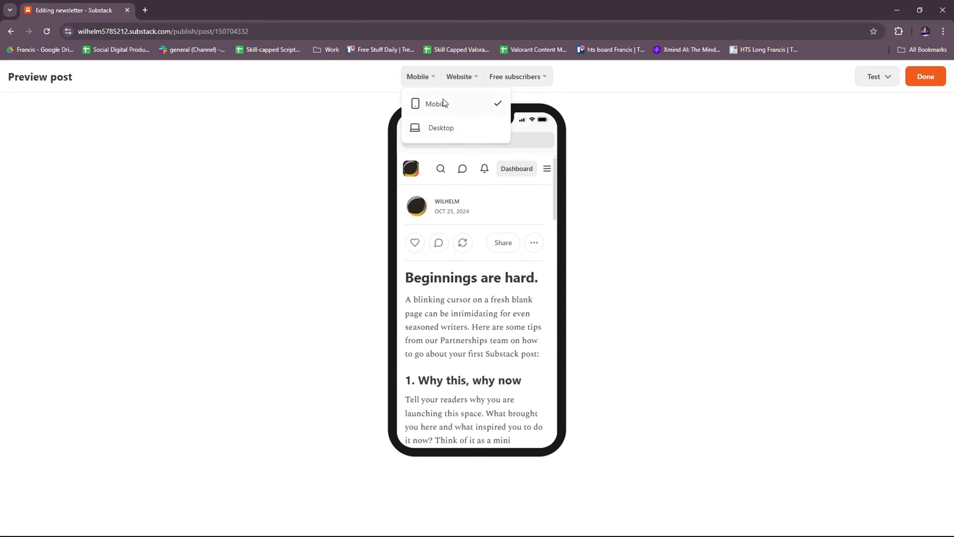
{"action": "left_click", "coordinate": [439, 128]}
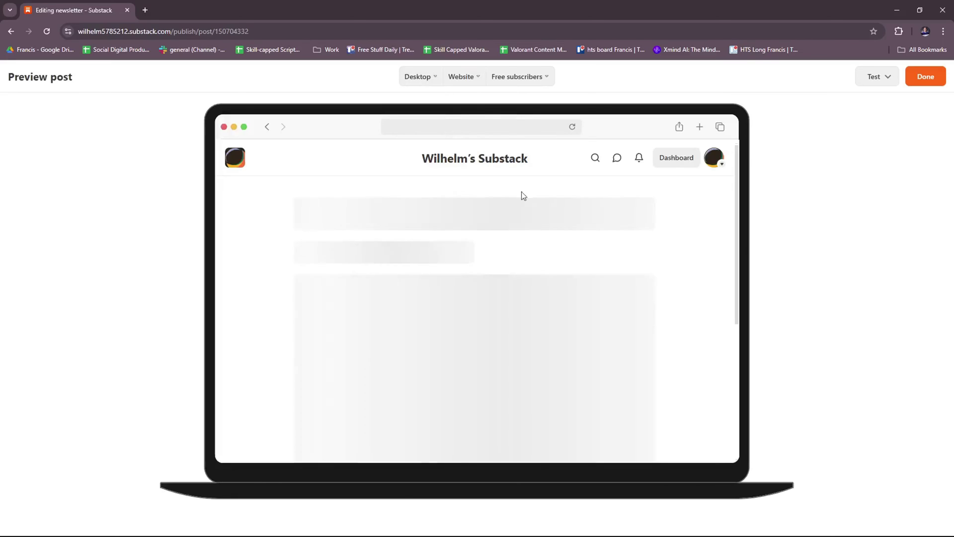
{"action": "scroll", "coordinate": [484, 235], "scroll_direction": "down", "scroll_amount": 13}
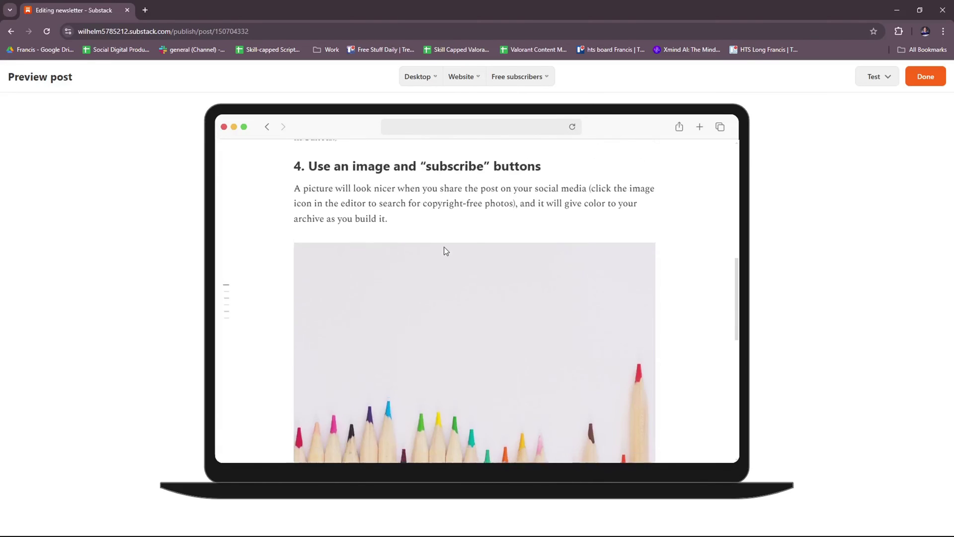
{"action": "scroll", "coordinate": [461, 264], "scroll_direction": "down", "scroll_amount": 4}
{"action": "scroll", "coordinate": [461, 266], "scroll_direction": "up", "scroll_amount": 18}
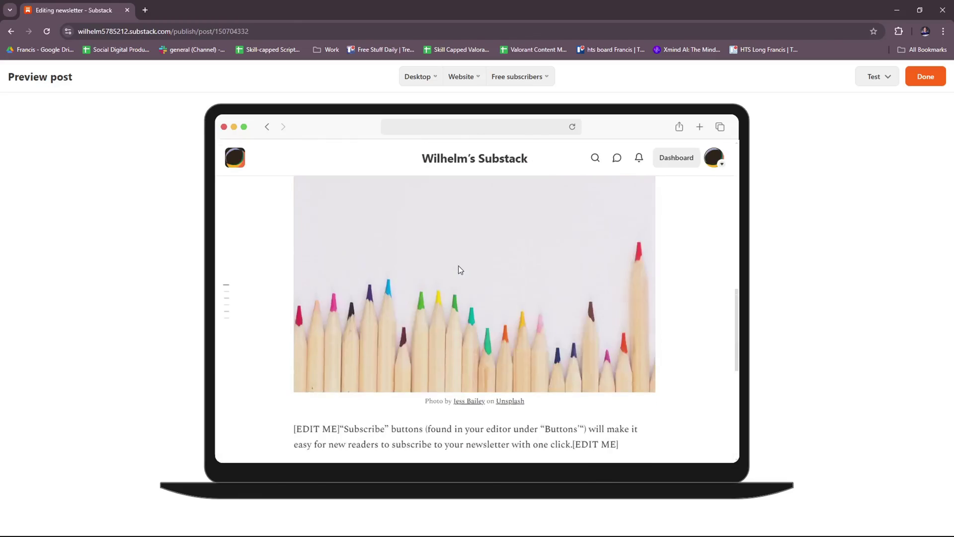
Switch the preview back to Mobile and keep the Free subscribers audience.
{"action": "left_click", "coordinate": [461, 76]}
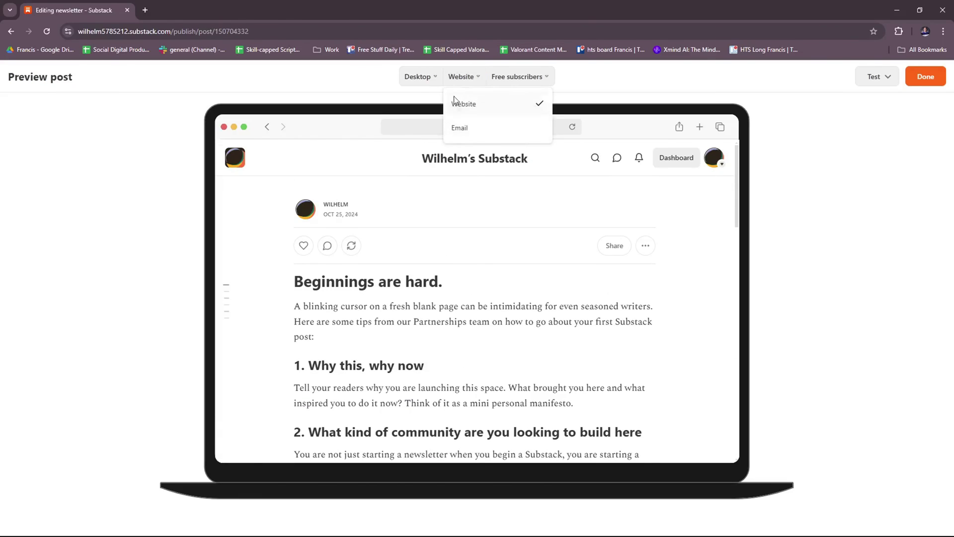
{"action": "left_click", "coordinate": [427, 89]}
{"action": "left_click", "coordinate": [421, 77]}
{"action": "left_click", "coordinate": [440, 110]}
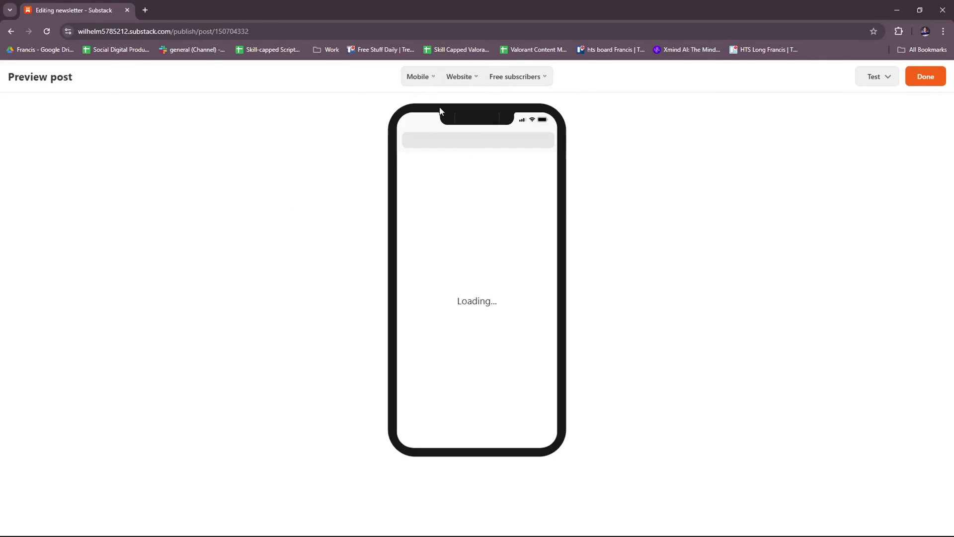
{"action": "left_click", "coordinate": [420, 78]}
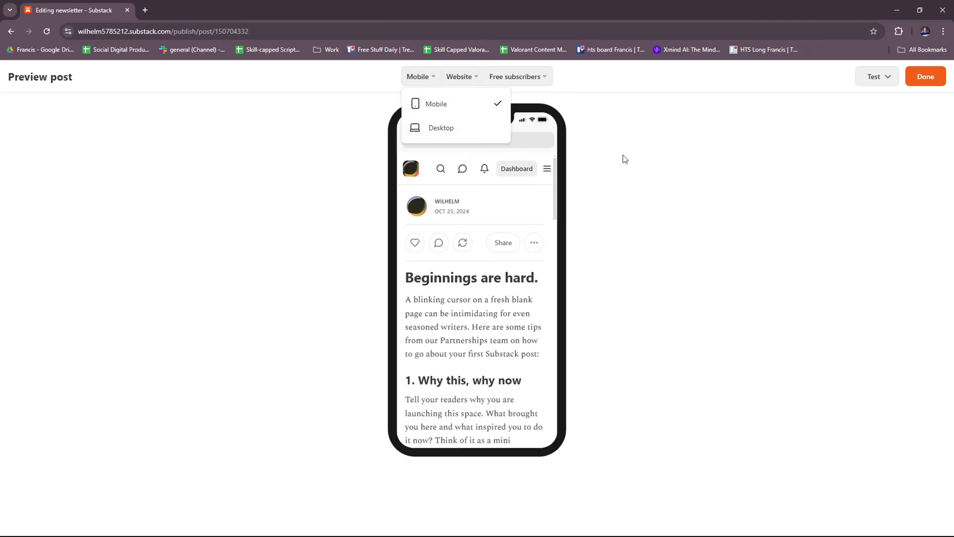
{"action": "left_click", "coordinate": [541, 77]}
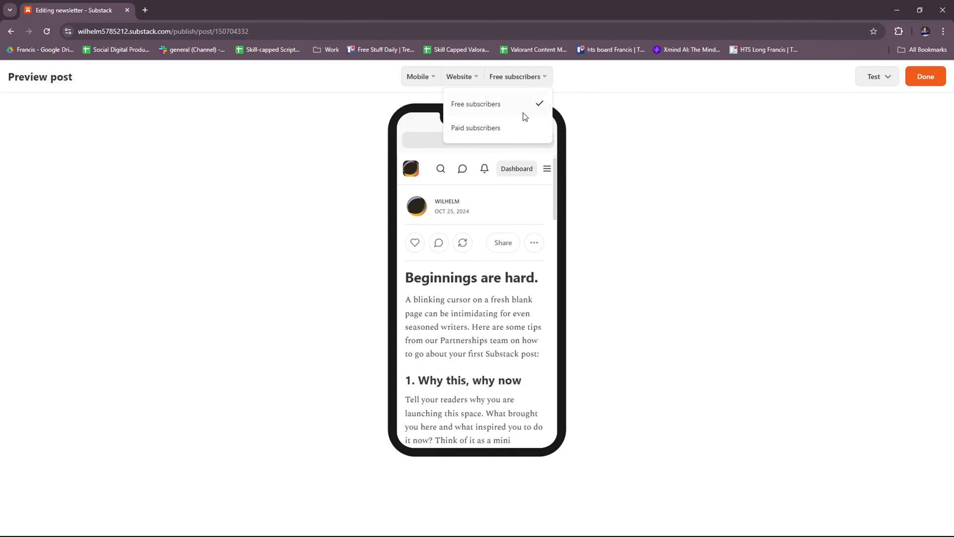
{"action": "left_click", "coordinate": [594, 108]}
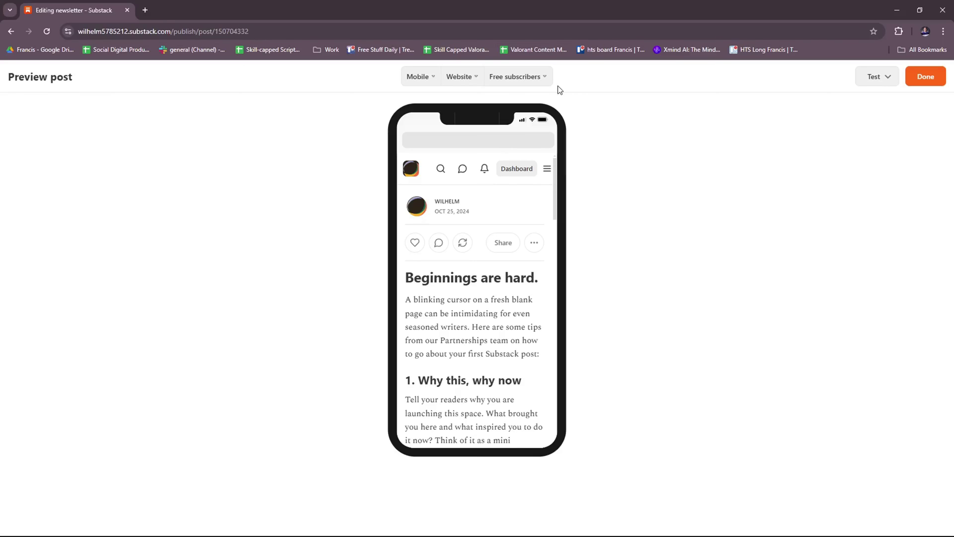
Check the draft link and test email options under Test, then click Done to exit the preview.
{"action": "left_click", "coordinate": [887, 79]}
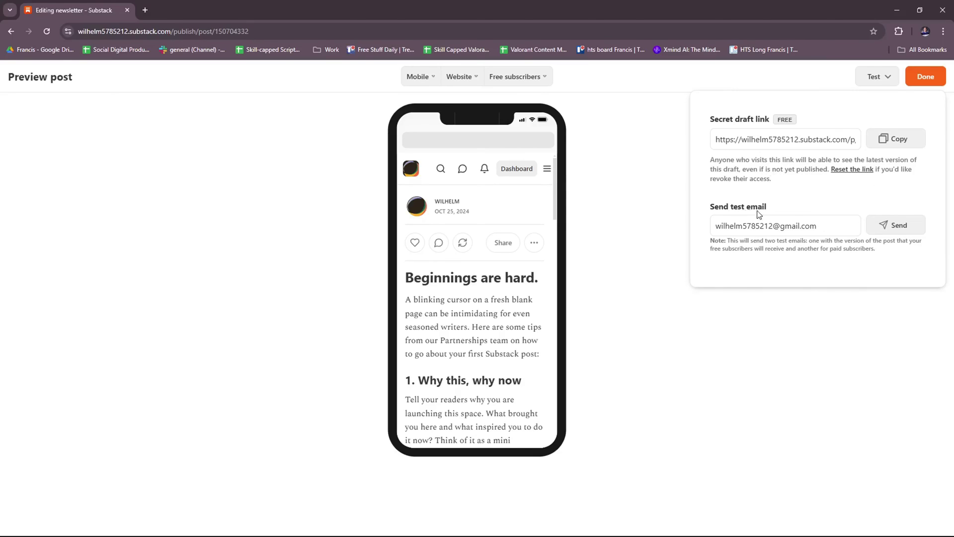
{"action": "left_click", "coordinate": [874, 77]}
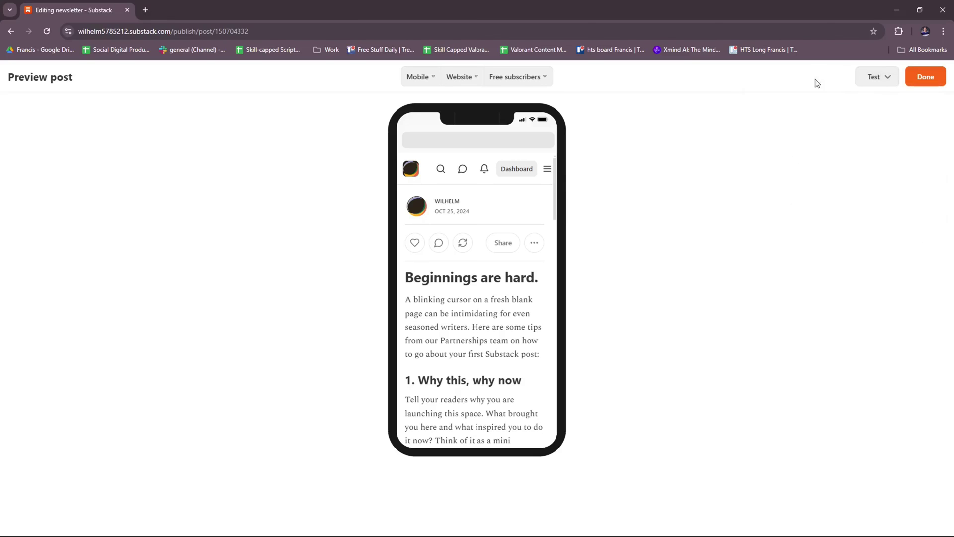
{"action": "left_click", "coordinate": [927, 77]}
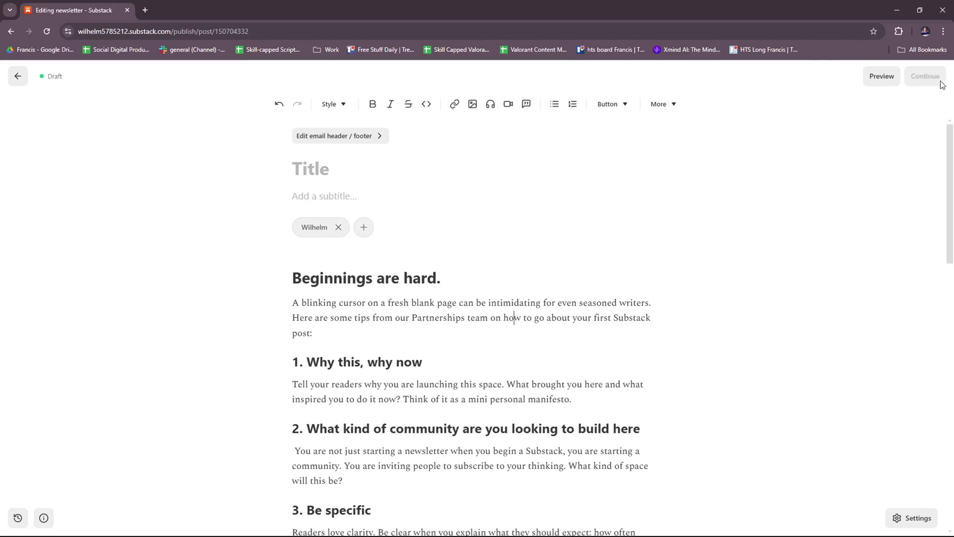
Select all of the template body text in the draft.
{"action": "left_click", "coordinate": [450, 275]}
{"action": "left_click", "coordinate": [343, 191]}
{"action": "left_click", "coordinate": [294, 284]}
{"action": "scroll", "coordinate": [571, 347], "scroll_direction": "down", "scroll_amount": 15}
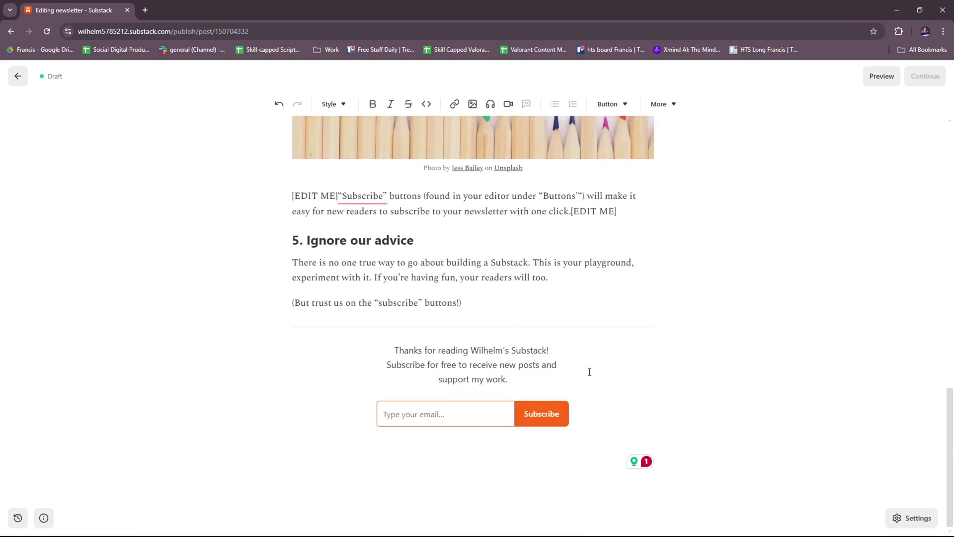
{"action": "left_click", "coordinate": [556, 309], "text": "shift"}
{"action": "scroll", "coordinate": [555, 309], "scroll_direction": "up", "scroll_amount": 10}
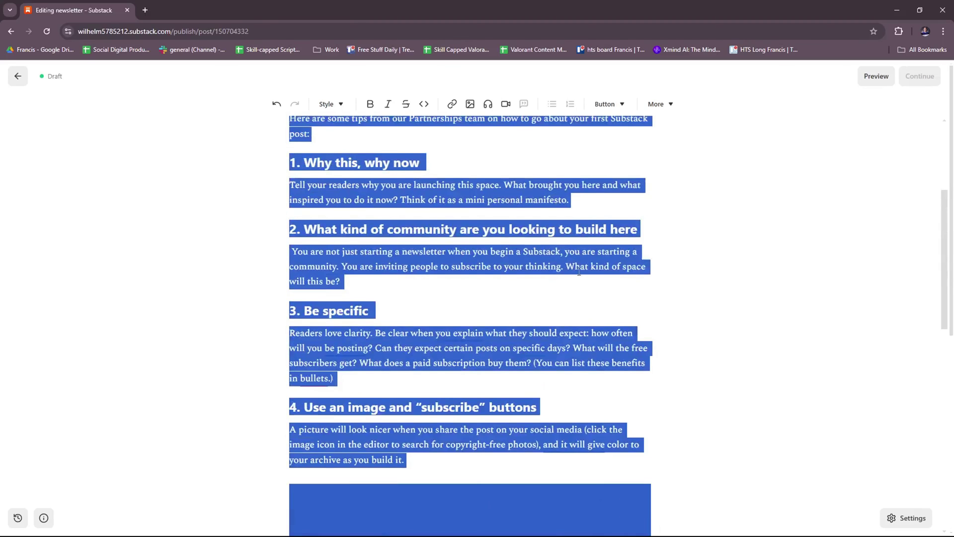
Type 'Test Publication' over the selected body and enter 'Test' as the post title.
{"action": "type", "text": "Test Publioc"}
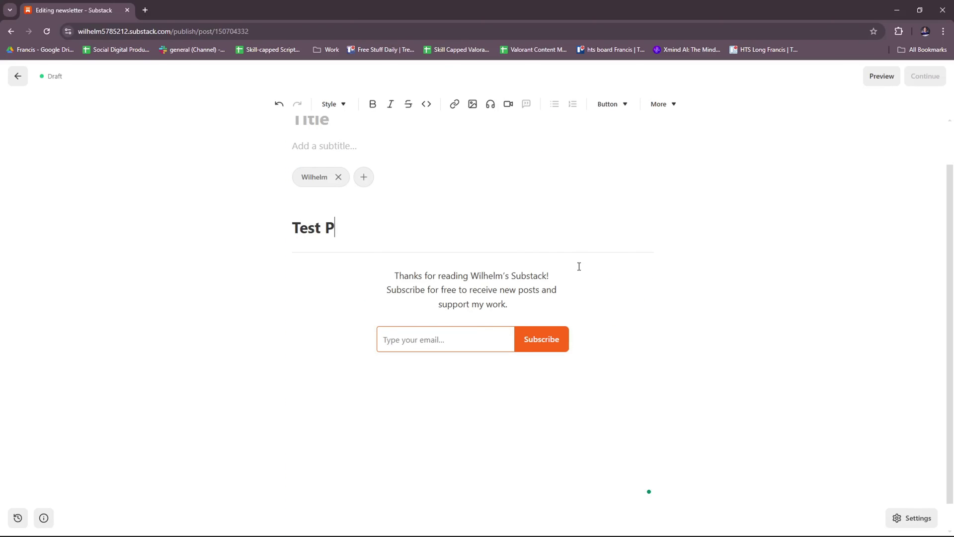
{"action": "key", "text": "BackSpace"}
{"action": "key", "text": "BackSpace"}
{"action": "type", "text": "cation"}
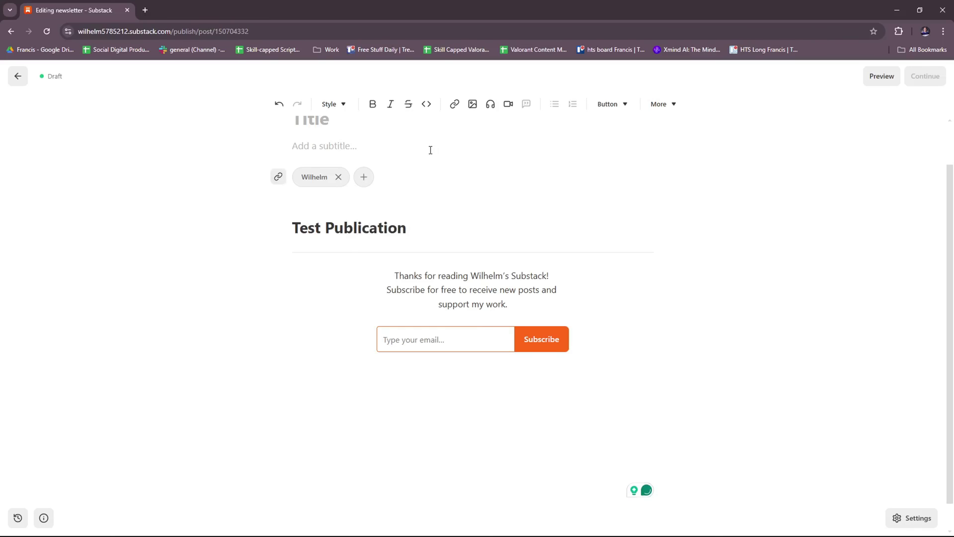
{"action": "scroll", "coordinate": [447, 168], "scroll_direction": "up", "scroll_amount": 2}
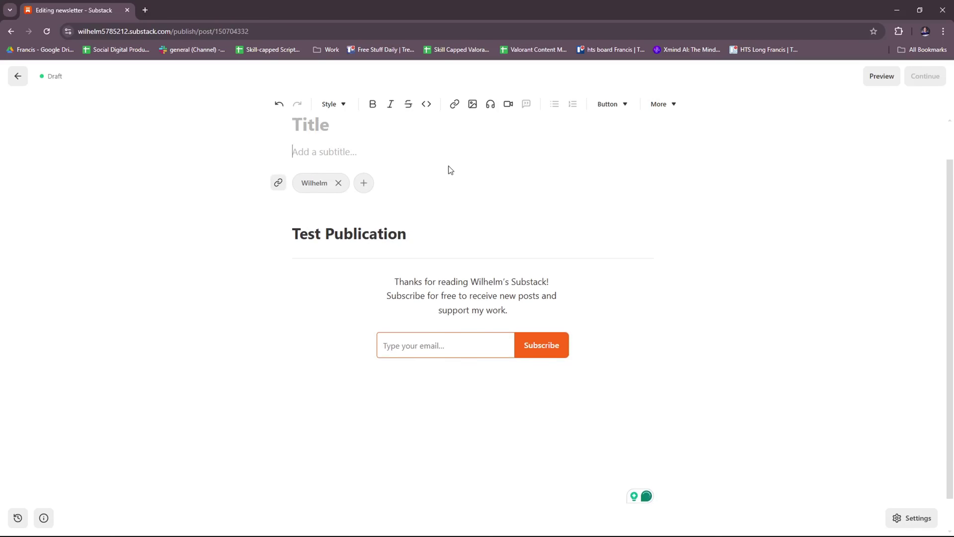
{"action": "left_click", "coordinate": [379, 176]}
{"action": "type", "text": "Test\\"}
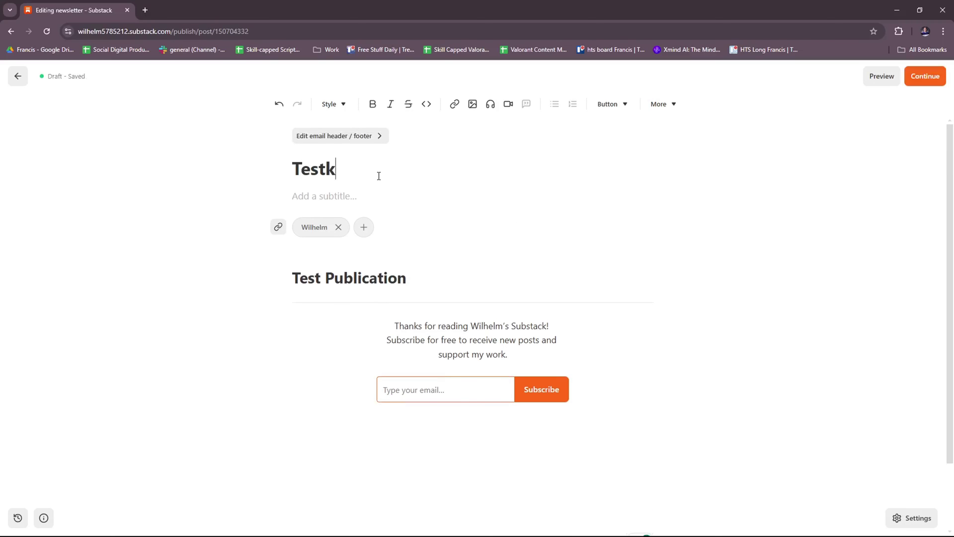
Continue to the Publish settings and send the 'Test' post to everyone now.
{"action": "left_click", "coordinate": [936, 82]}
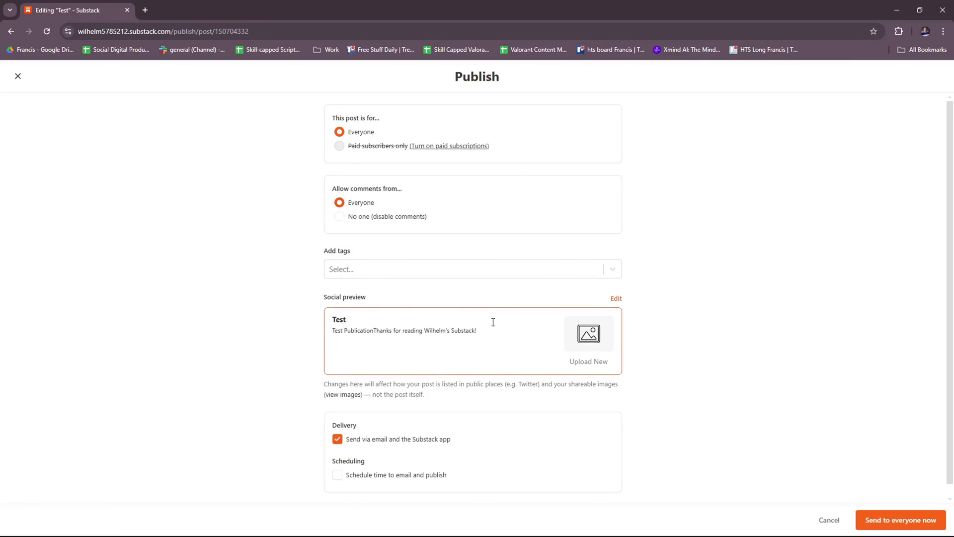
{"action": "scroll", "coordinate": [493, 322], "scroll_direction": "down", "scroll_amount": 1}
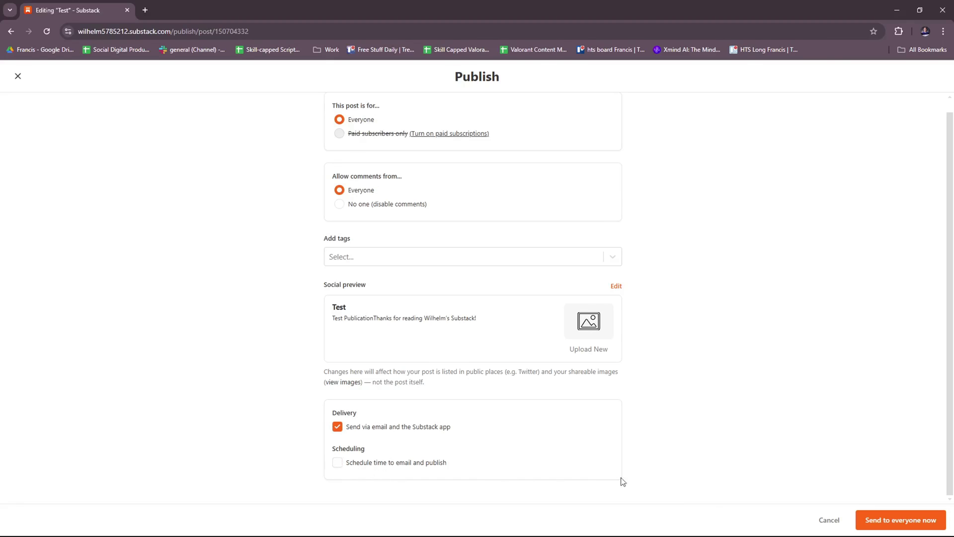
{"action": "left_click", "coordinate": [901, 520]}
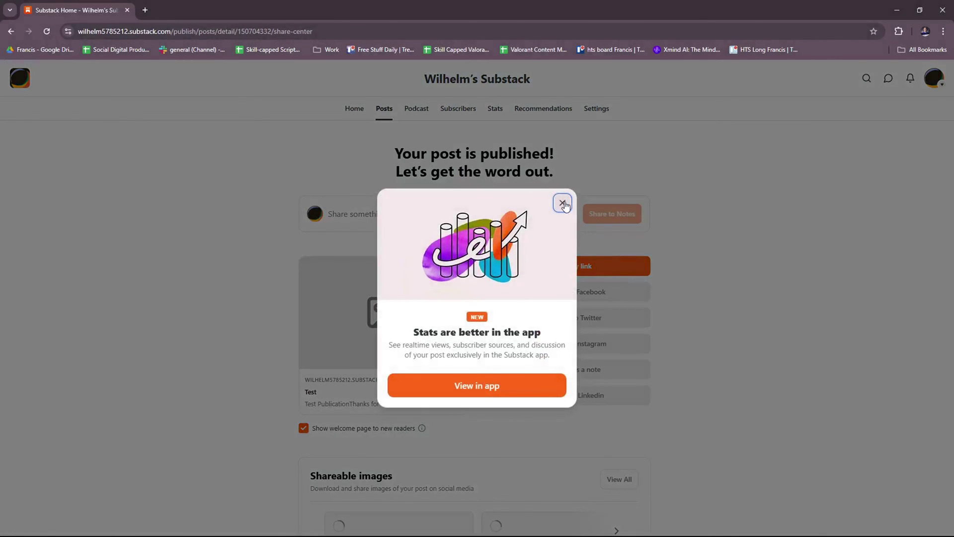
Close the 'Stats are better in the app' popup and browse the sharing links, images and video options.
{"action": "left_click", "coordinate": [563, 203]}
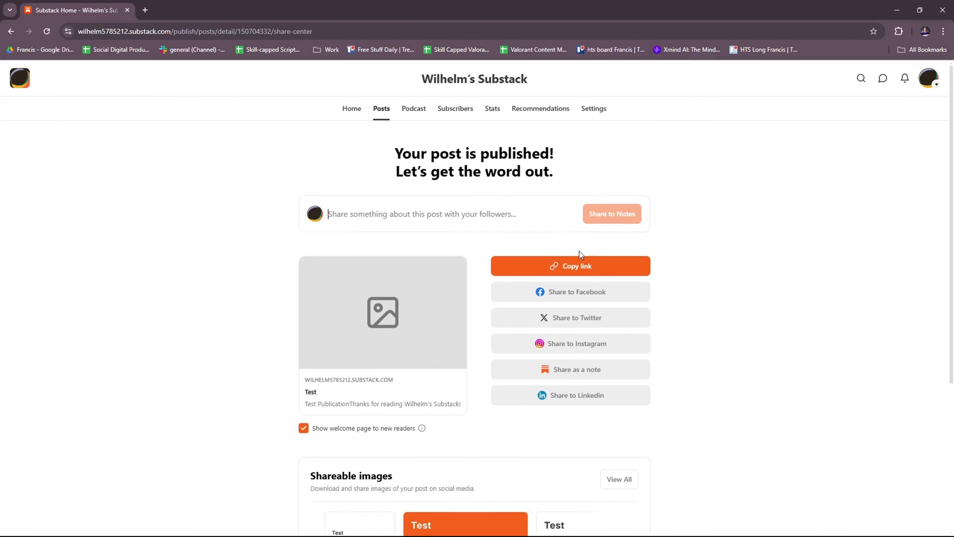
{"action": "scroll", "coordinate": [579, 250], "scroll_direction": "down", "scroll_amount": 1}
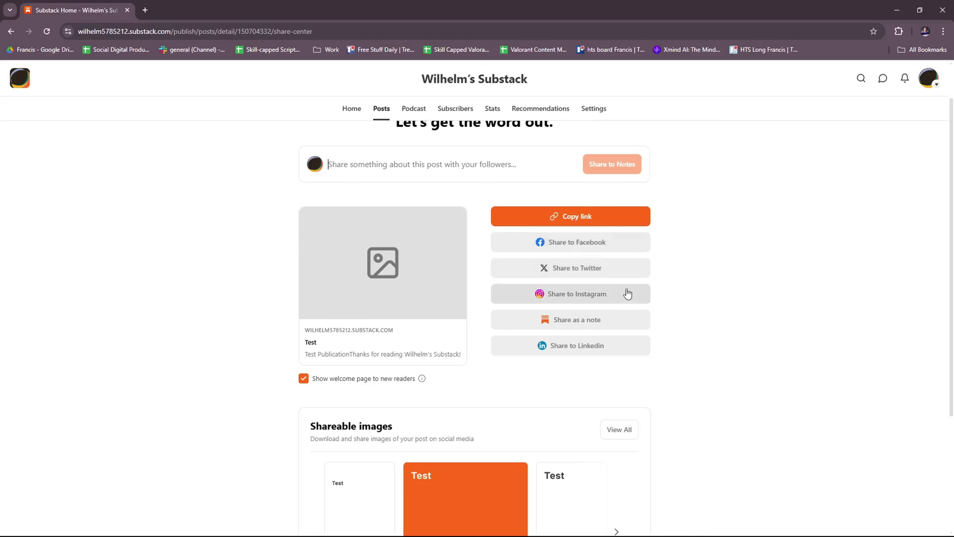
{"action": "scroll", "coordinate": [596, 272], "scroll_direction": "down", "scroll_amount": 2}
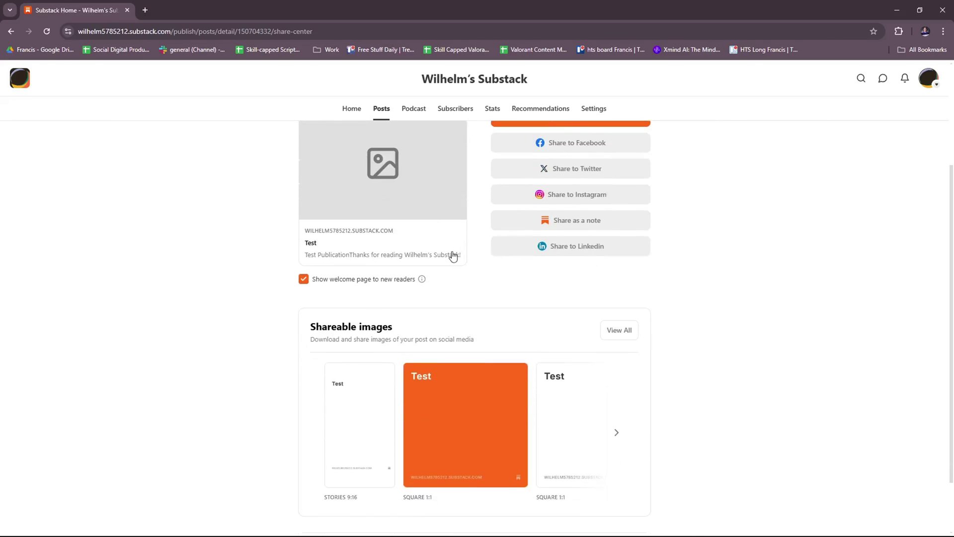
{"action": "scroll", "coordinate": [451, 277], "scroll_direction": "up", "scroll_amount": 1}
{"action": "scroll", "coordinate": [458, 288], "scroll_direction": "down", "scroll_amount": 2}
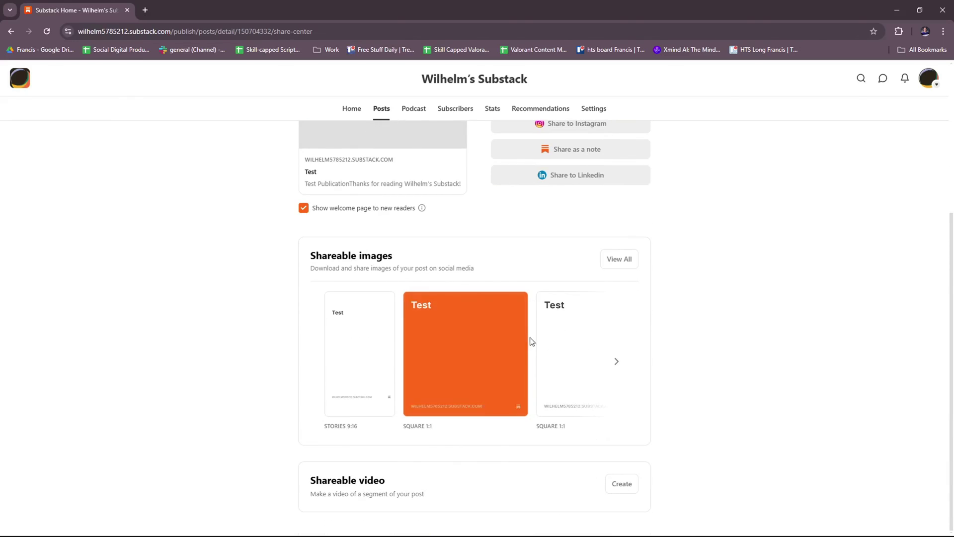
{"action": "scroll", "coordinate": [587, 320], "scroll_direction": "up", "scroll_amount": 4}
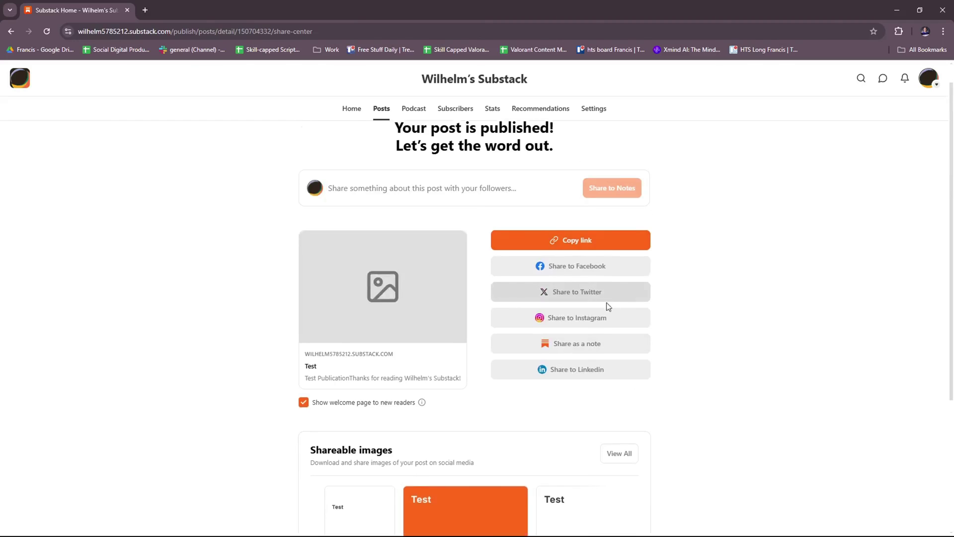
{"action": "scroll", "coordinate": [616, 310], "scroll_direction": "down", "scroll_amount": 4}
{"action": "scroll", "coordinate": [596, 312], "scroll_direction": "up", "scroll_amount": 4}
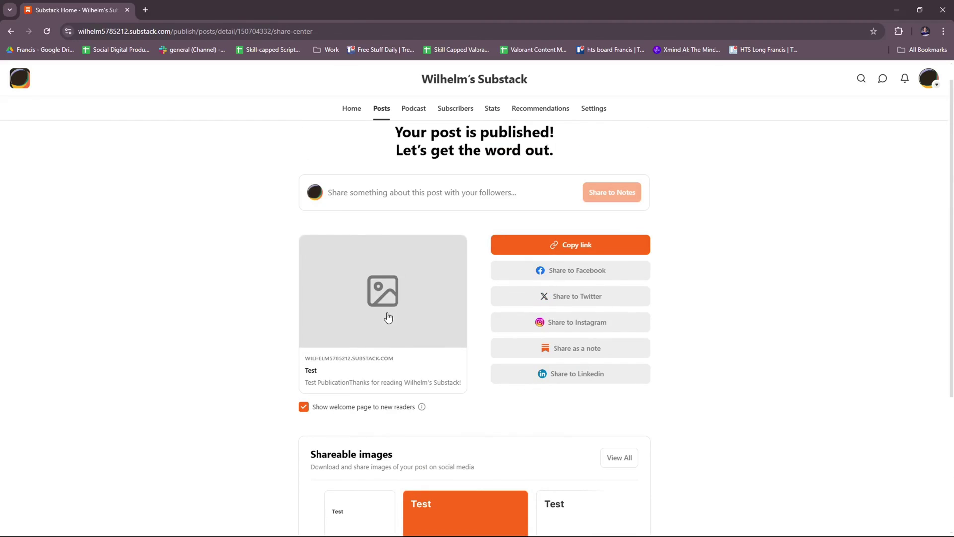
{"action": "scroll", "coordinate": [447, 308], "scroll_direction": "down", "scroll_amount": 4}
{"action": "scroll", "coordinate": [636, 336], "scroll_direction": "up", "scroll_amount": 4}
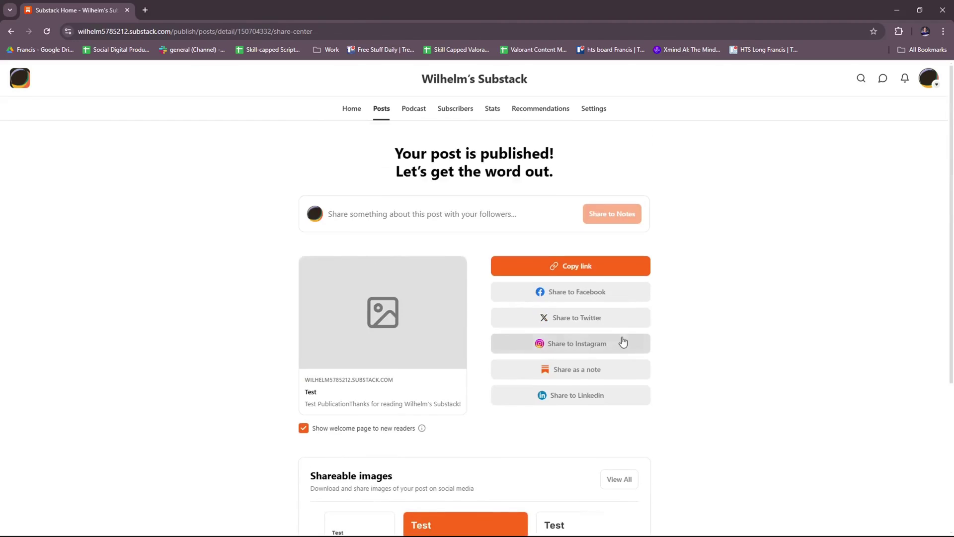
Go from the dashboard Home to Posts and show the Published tab listing 'Test'.
{"action": "left_click", "coordinate": [352, 108]}
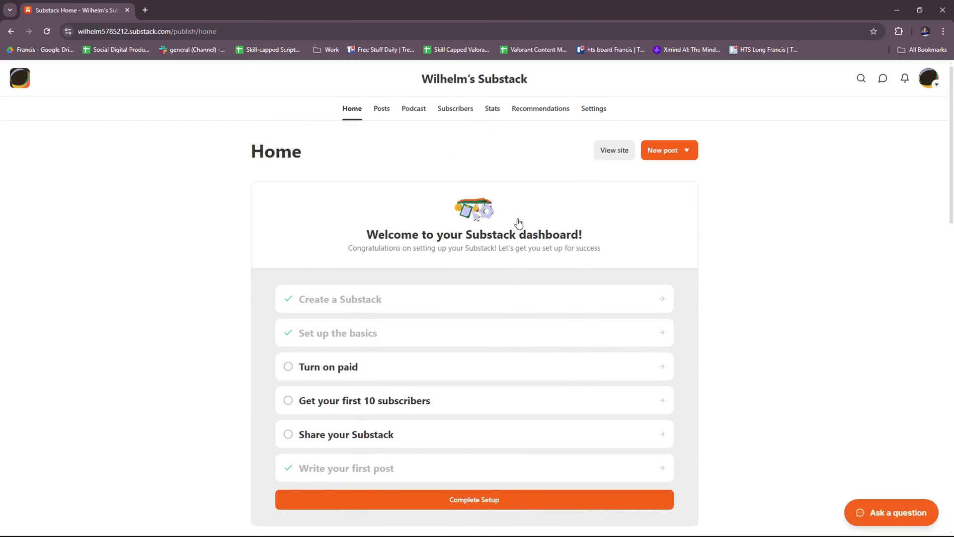
{"action": "scroll", "coordinate": [512, 226], "scroll_direction": "down", "scroll_amount": 5}
{"action": "scroll", "coordinate": [400, 230], "scroll_direction": "down", "scroll_amount": 9}
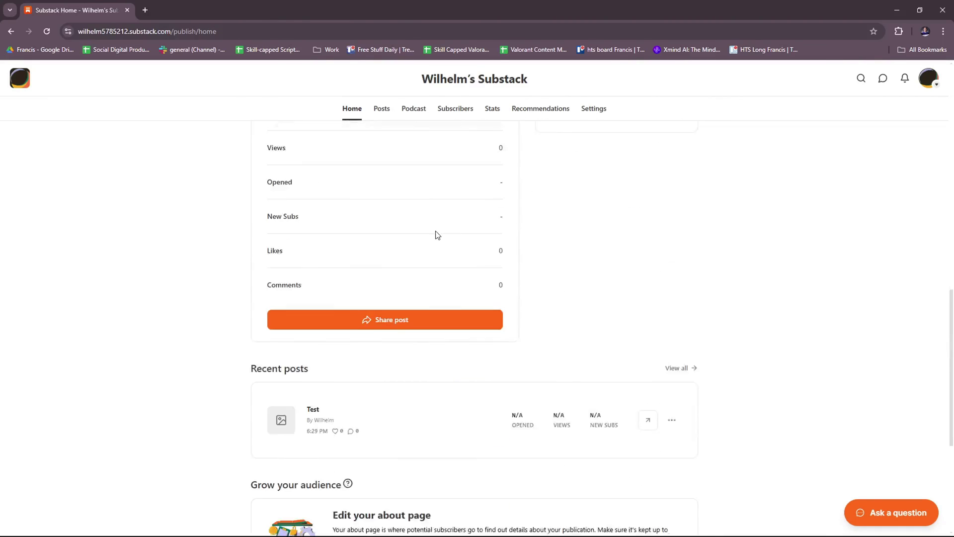
{"action": "scroll", "coordinate": [439, 233], "scroll_direction": "up", "scroll_amount": 5}
{"action": "scroll", "coordinate": [439, 233], "scroll_direction": "up", "scroll_amount": 8}
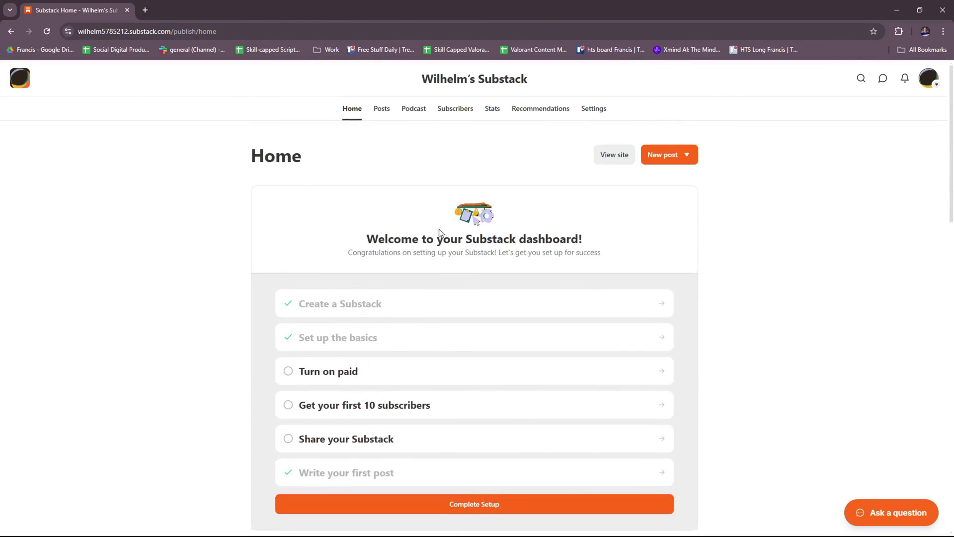
{"action": "left_click", "coordinate": [387, 116]}
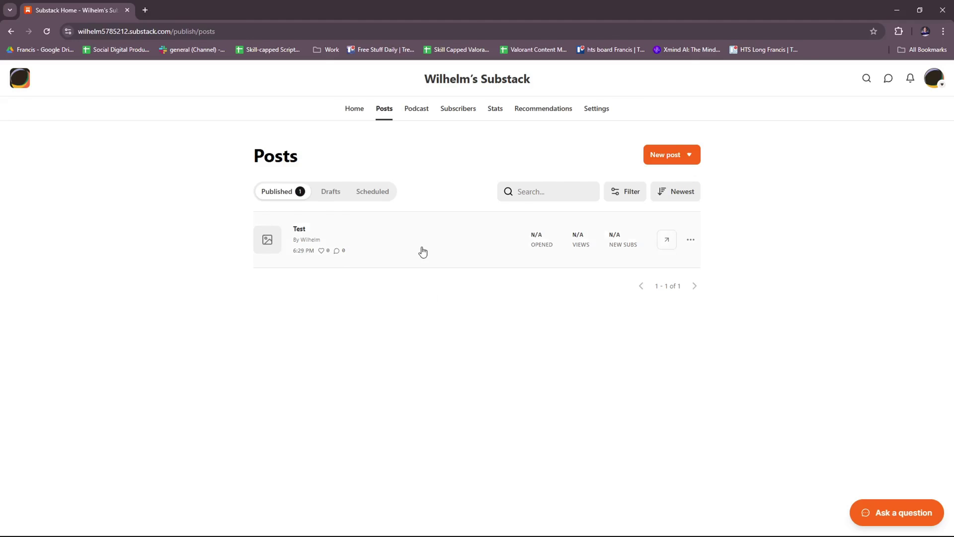
{"action": "left_click", "coordinate": [362, 193]}
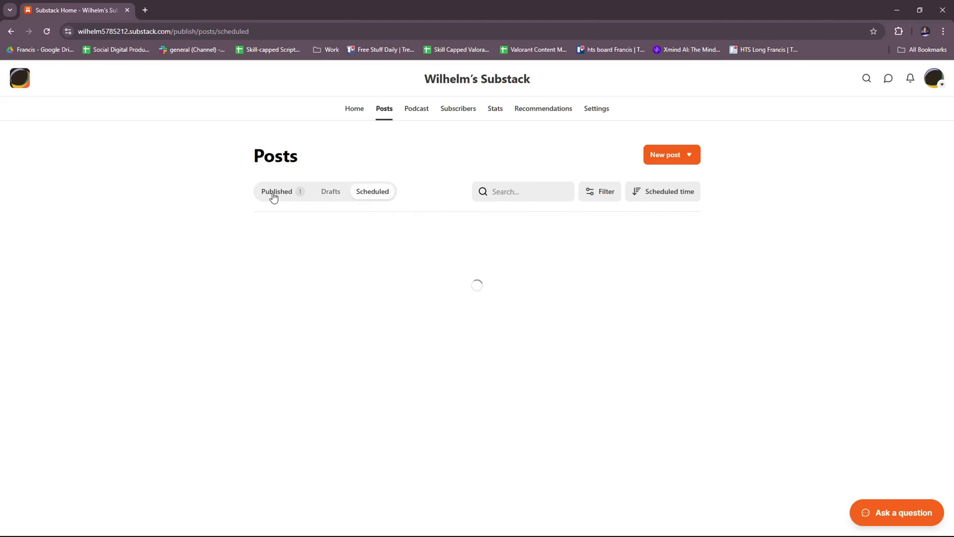
{"action": "left_click", "coordinate": [274, 195]}
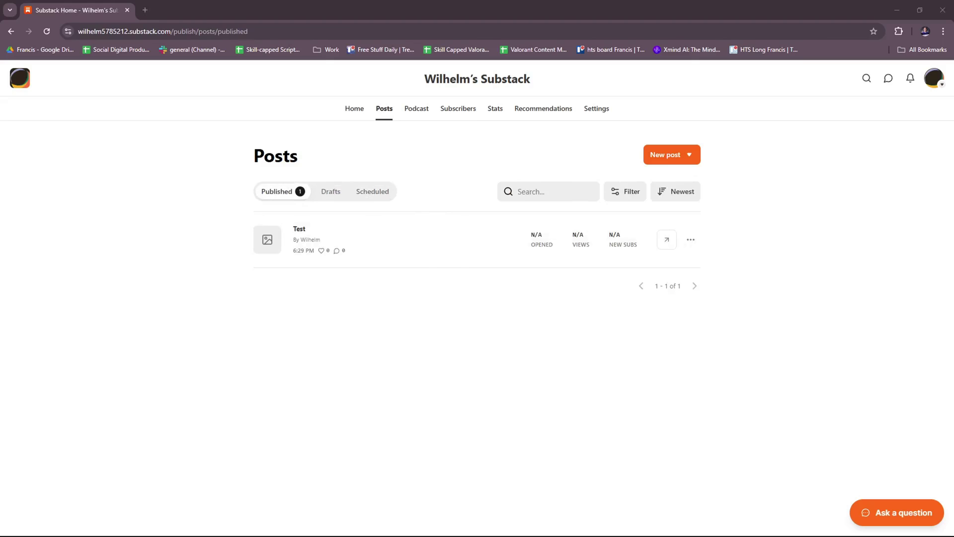